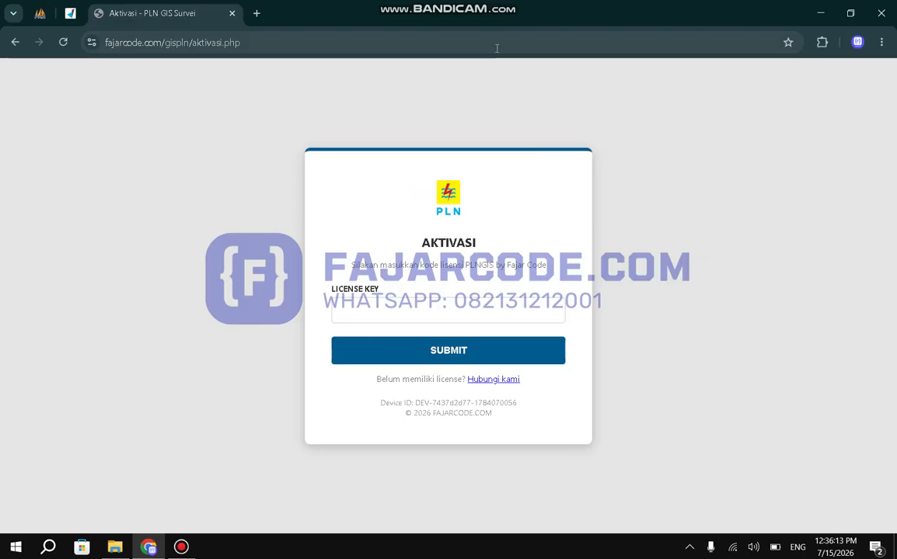
Open the PLN GIS Survey site at fajarcode.com/gispln.
click(497, 48)
text(fajar)
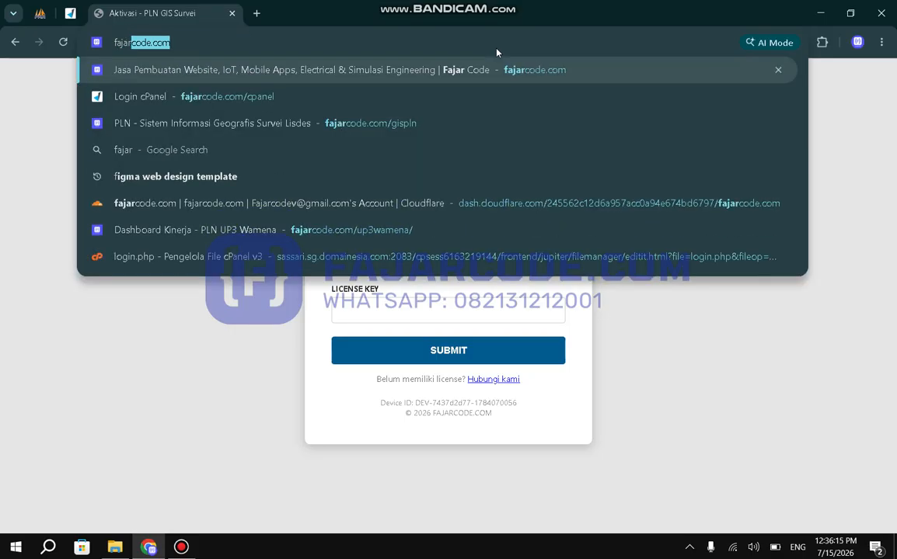
text(code.com/gi)
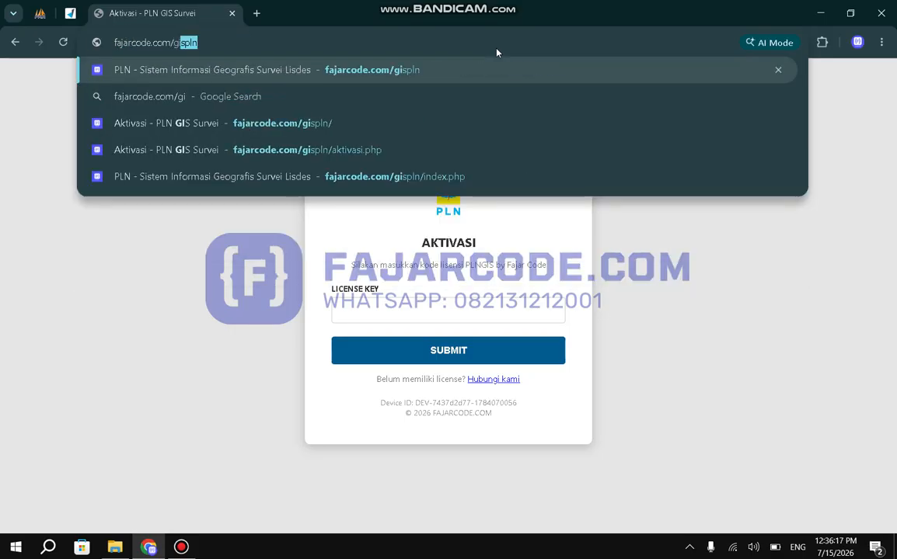
key(Return)
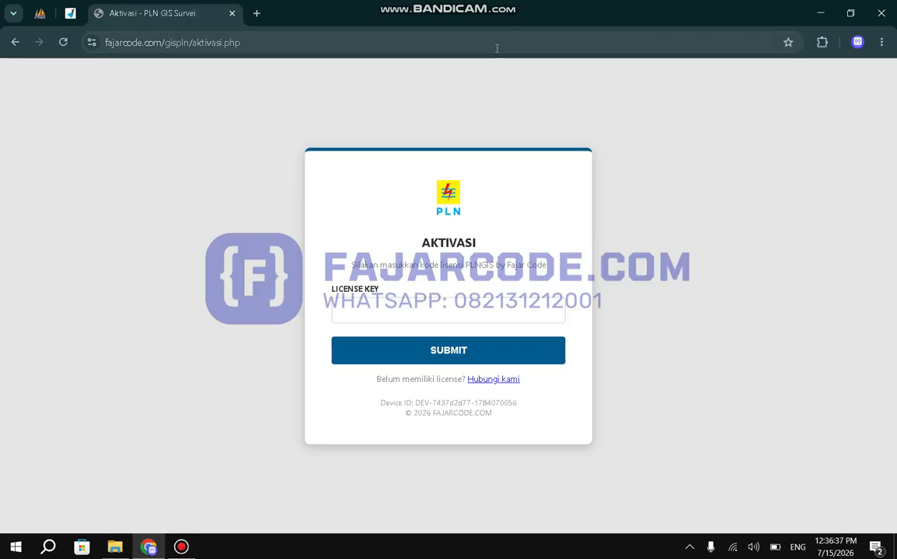
Enter the license key on the activation page and submit it.
click(342, 307)
key(ctrl+v)
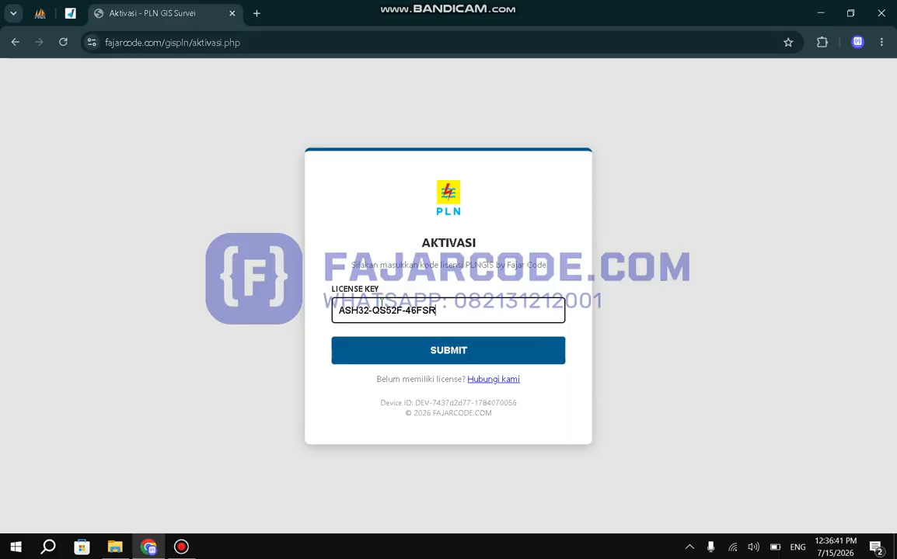
click(410, 352)
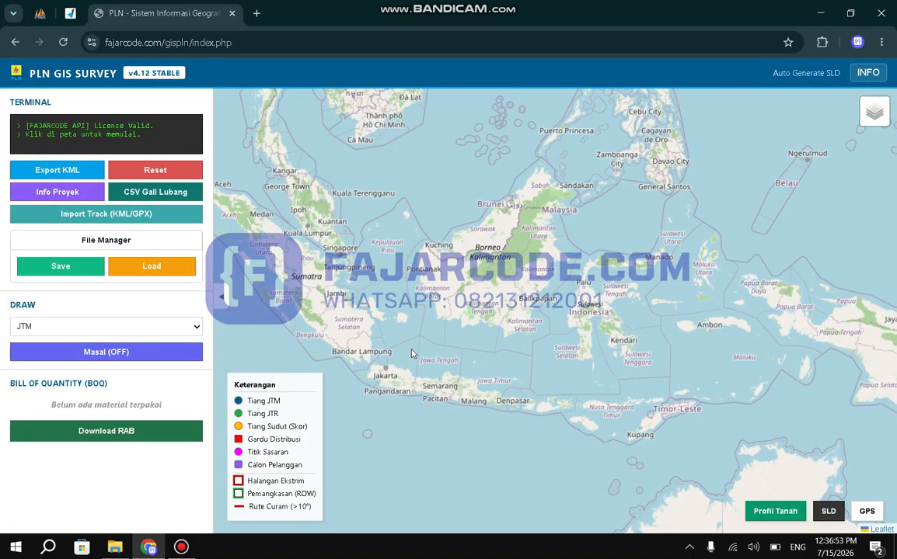
Remove index.php from the page address and reload the application at fajarcode.com/gispln/.
drag(232, 43, 194, 44)
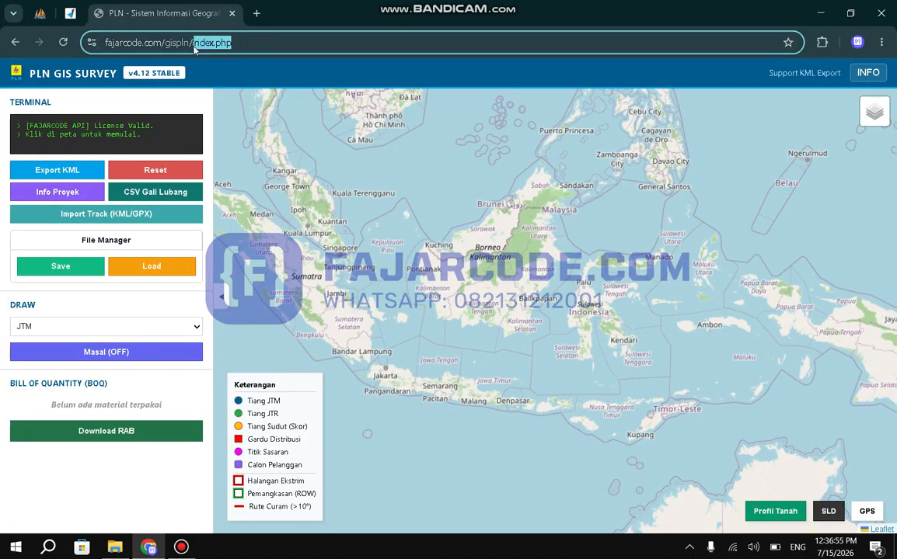
key(BackSpace)
key(Return)
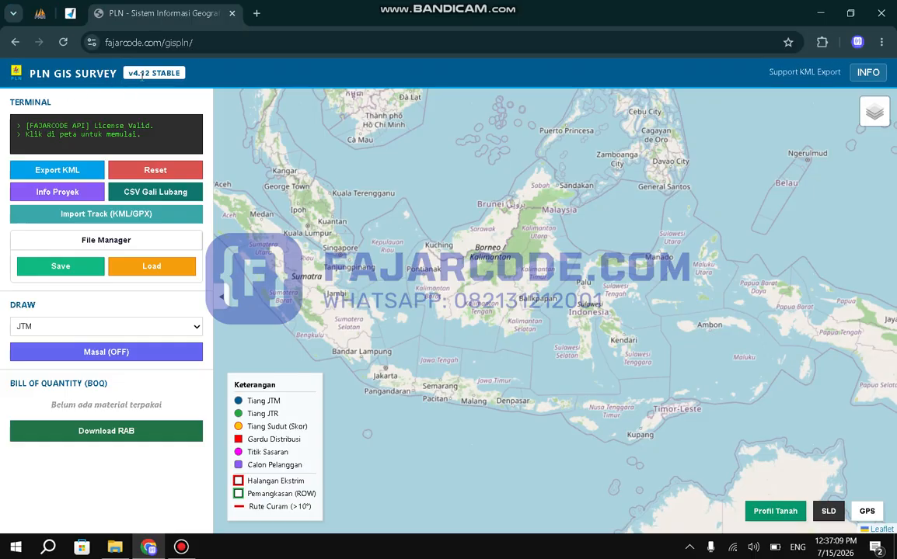
Review the application's update information through its release notes, and close it.
click(869, 75)
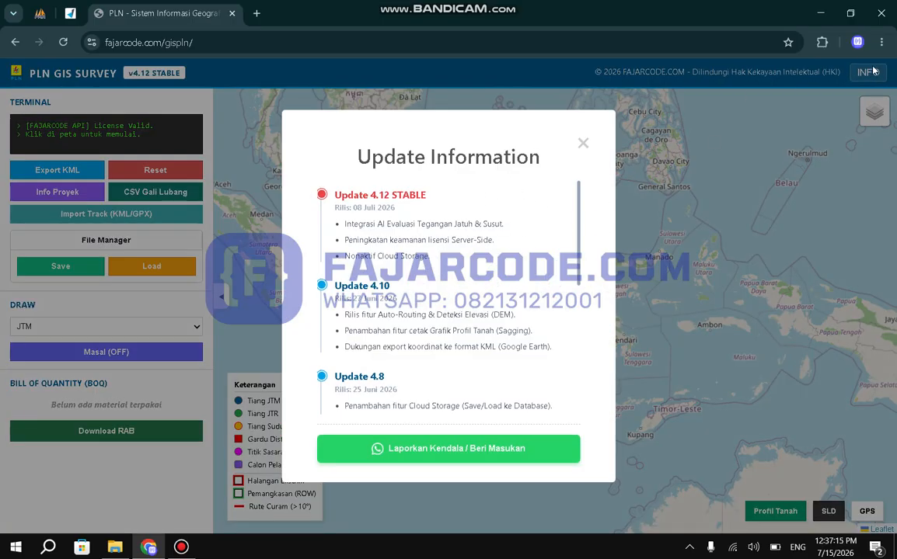
scroll(402, 275, down, 5)
scroll(403, 274, down, 2)
scroll(402, 275, up, 10)
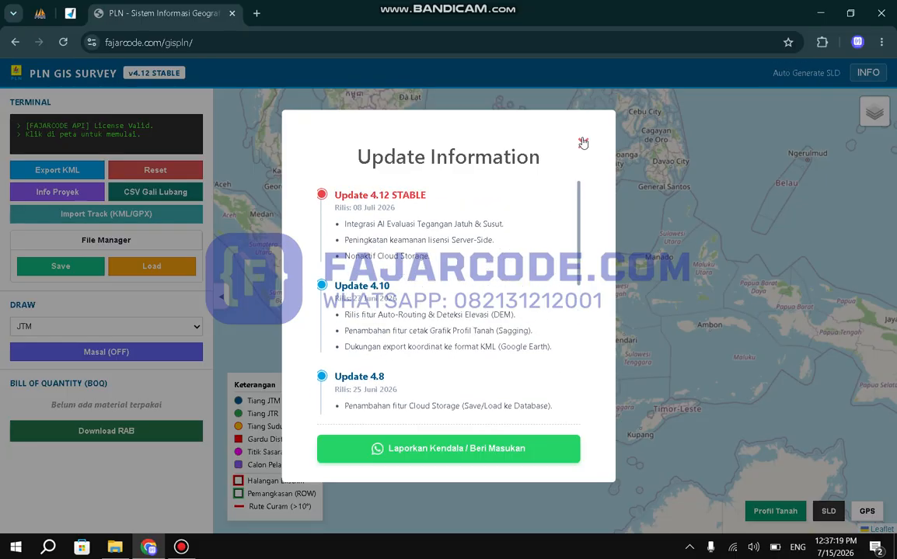
click(583, 143)
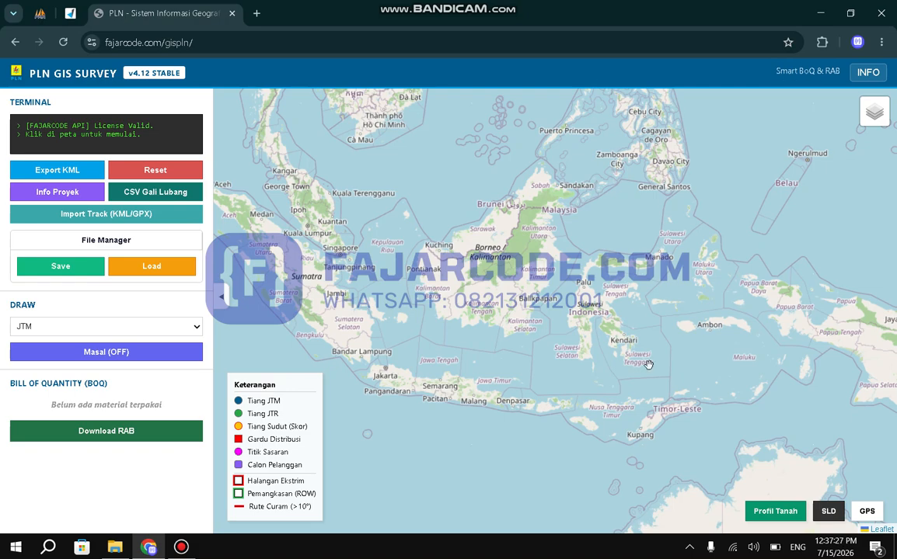
Locate the current GPS position on the map and frame the Elelim settlement with its airstrip.
click(876, 517)
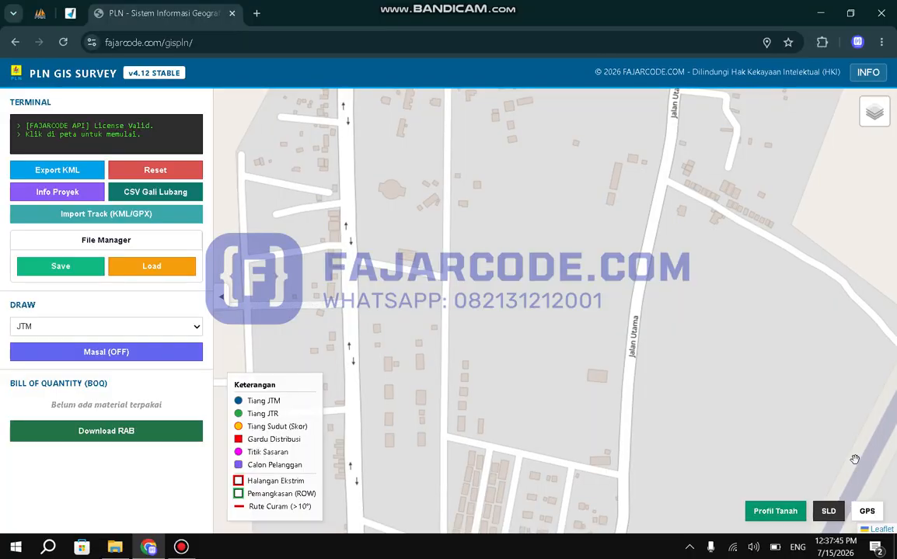
drag(628, 266, 596, 337)
scroll(596, 338, down, 3)
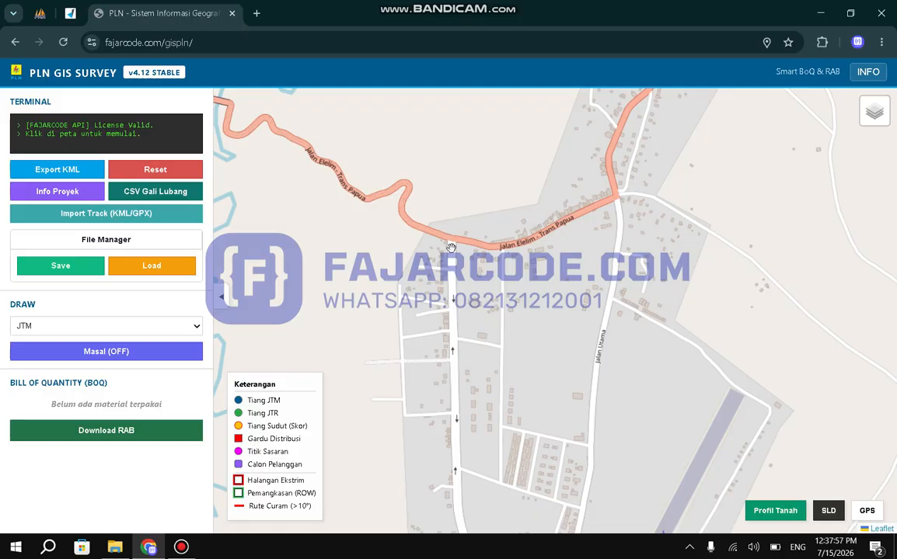
drag(556, 344, 544, 292)
scroll(543, 291, down, 2)
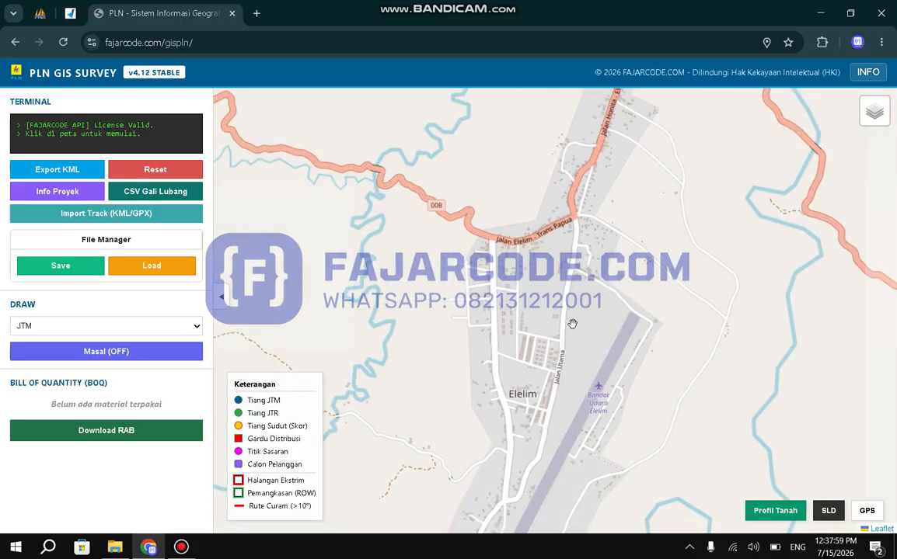
drag(570, 340, 553, 234)
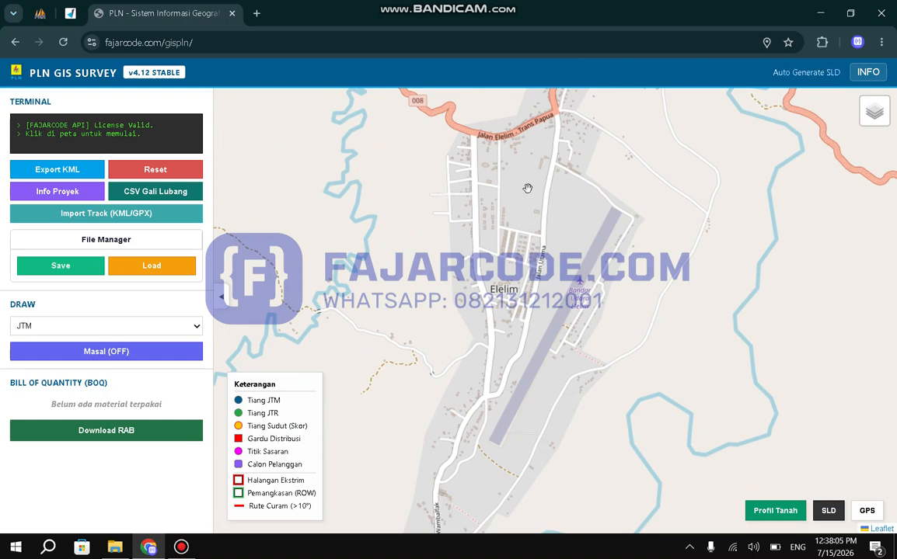
drag(527, 188, 528, 203)
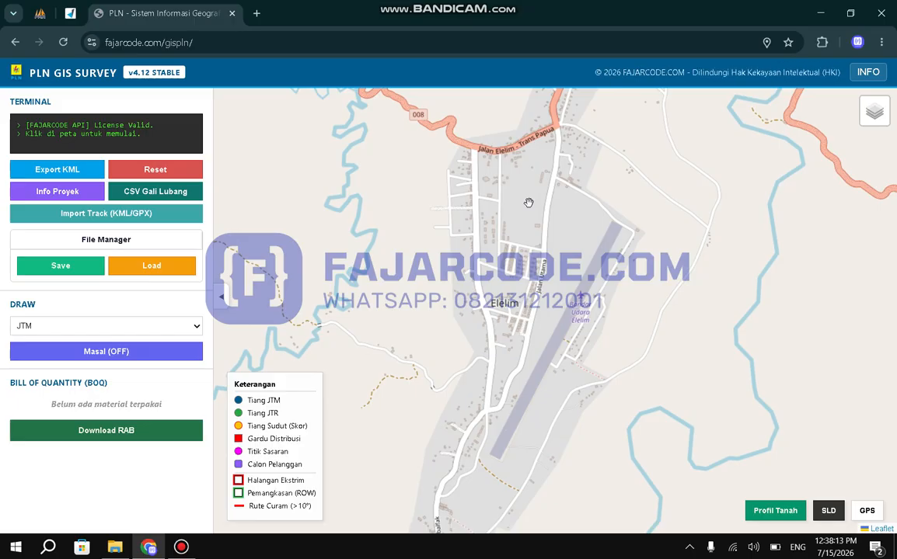
Switch the base map to Citra Google imagery and then to Citra ArcGIS imagery.
mouse_move(836, 117)
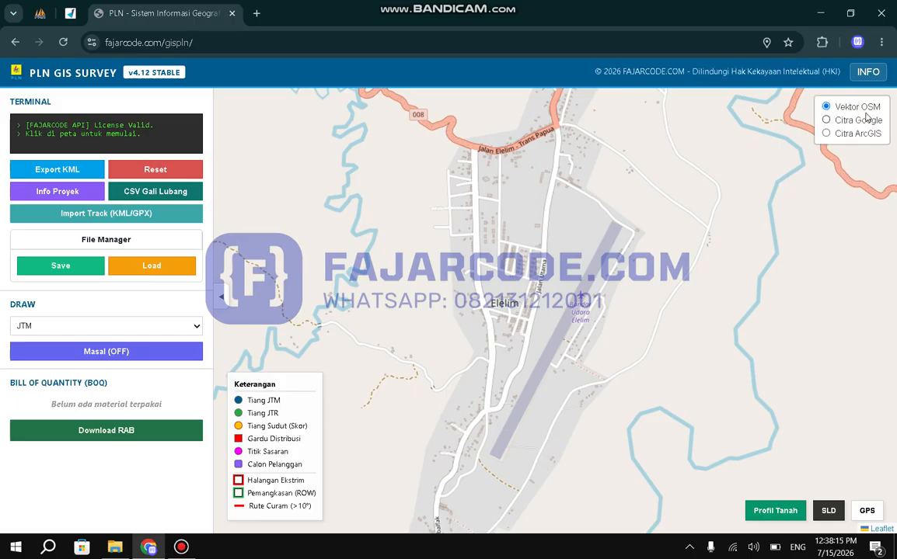
click(835, 121)
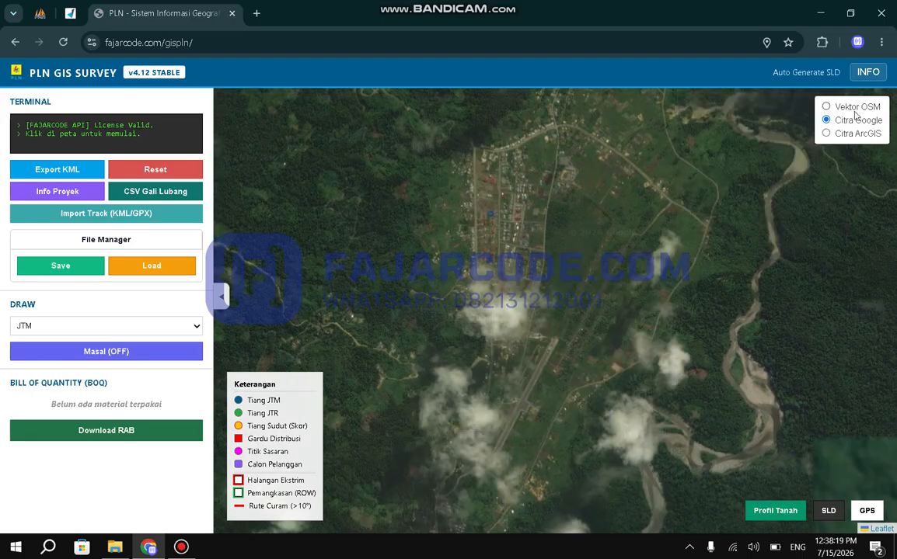
click(837, 134)
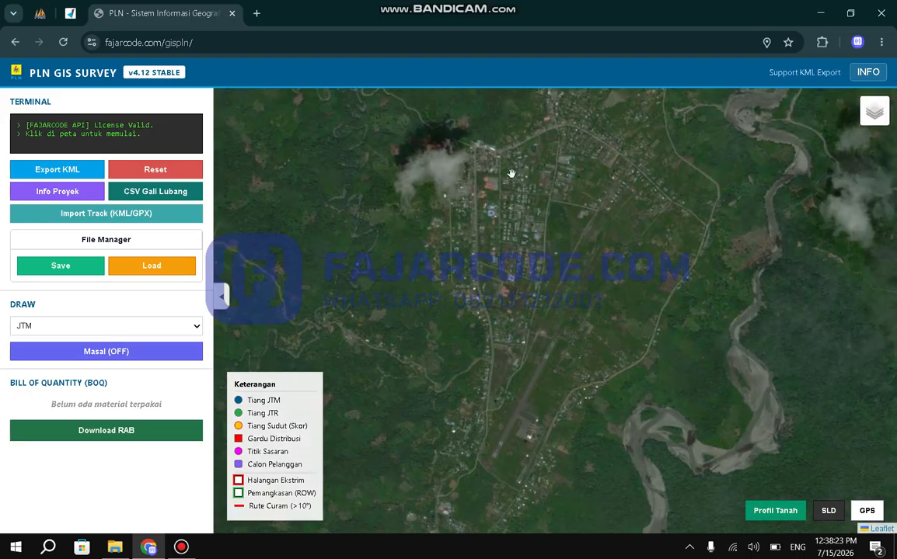
Compare the Citra ArcGIS and Citra Google imagery around the settlement's main road, ending on Citra ArcGIS.
scroll(511, 168, up, 3)
scroll(511, 167, up, 1)
drag(541, 172, 556, 300)
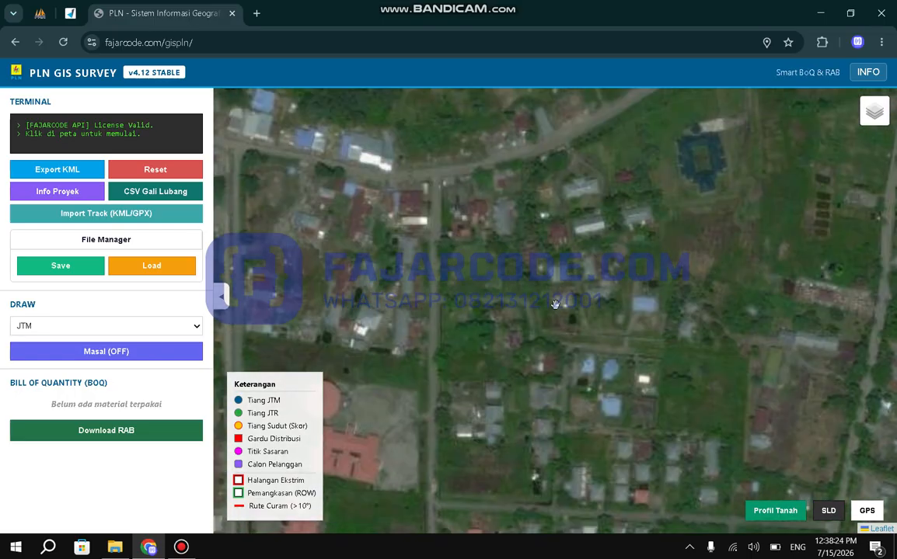
drag(606, 218, 589, 314)
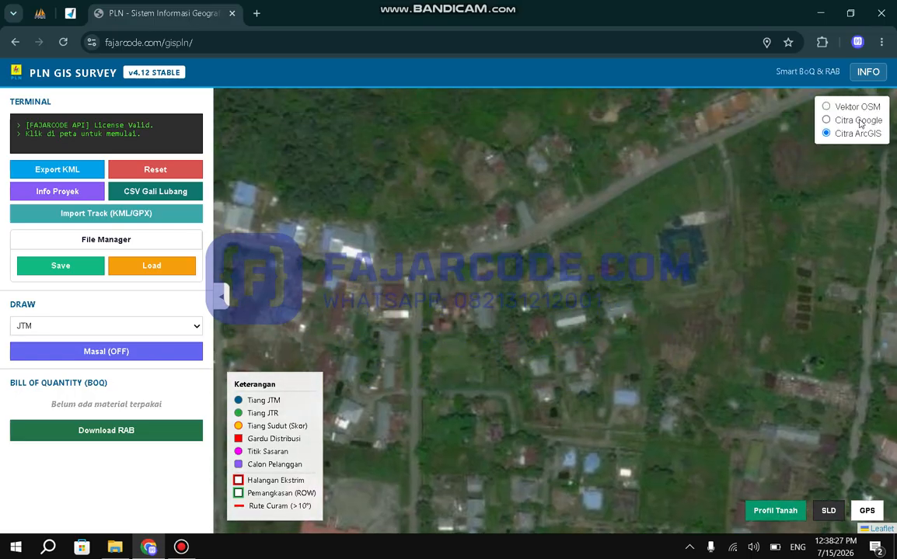
click(857, 121)
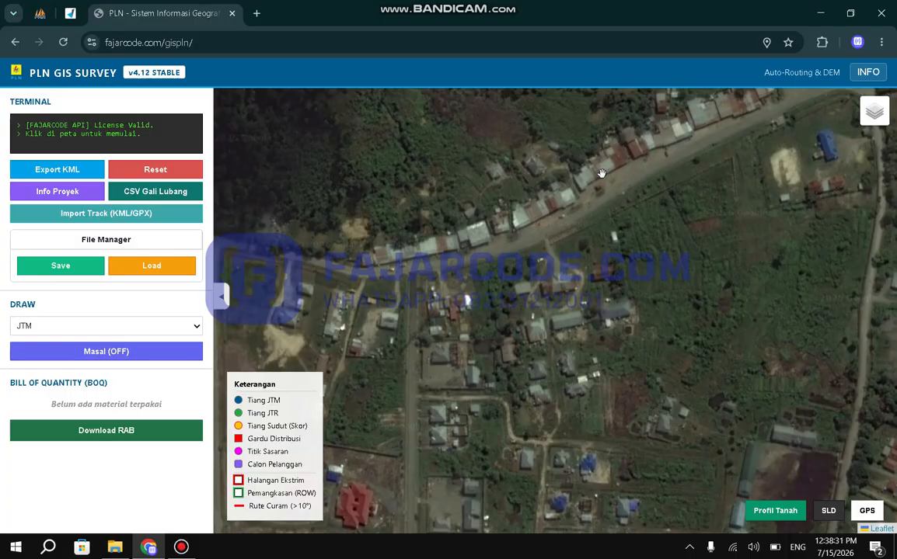
mouse_move(864, 116)
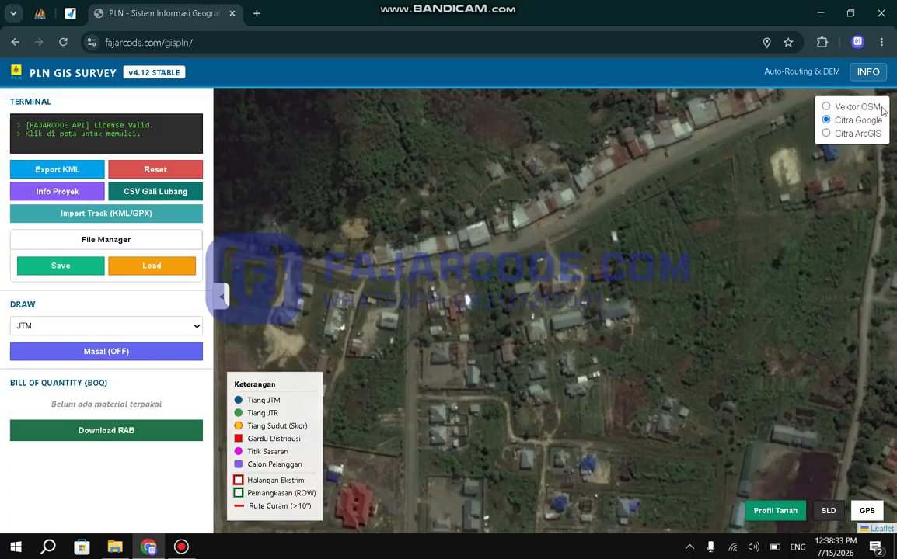
click(851, 133)
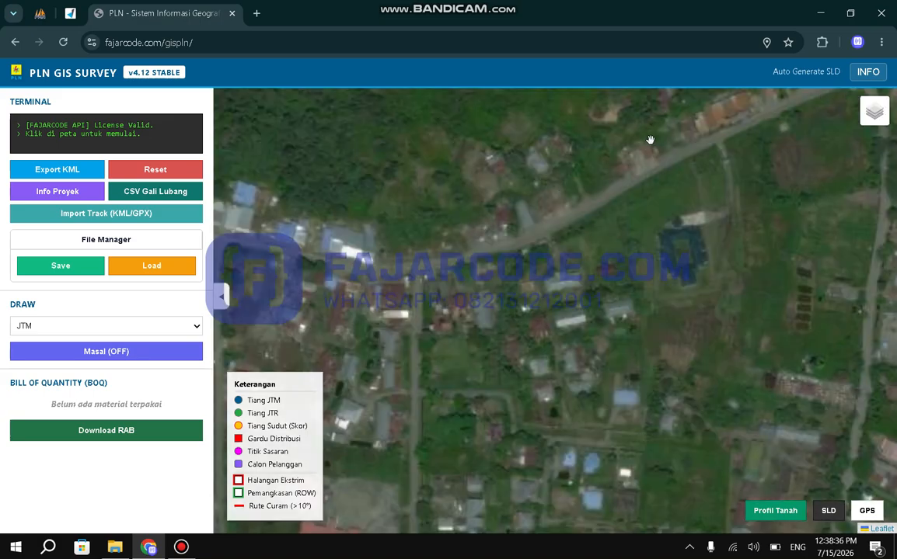
click(539, 220)
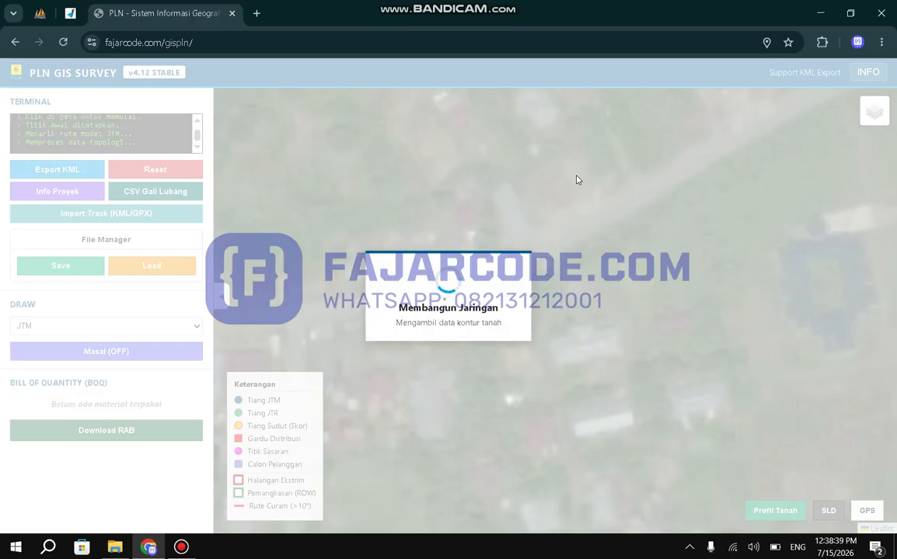
key(Escape)
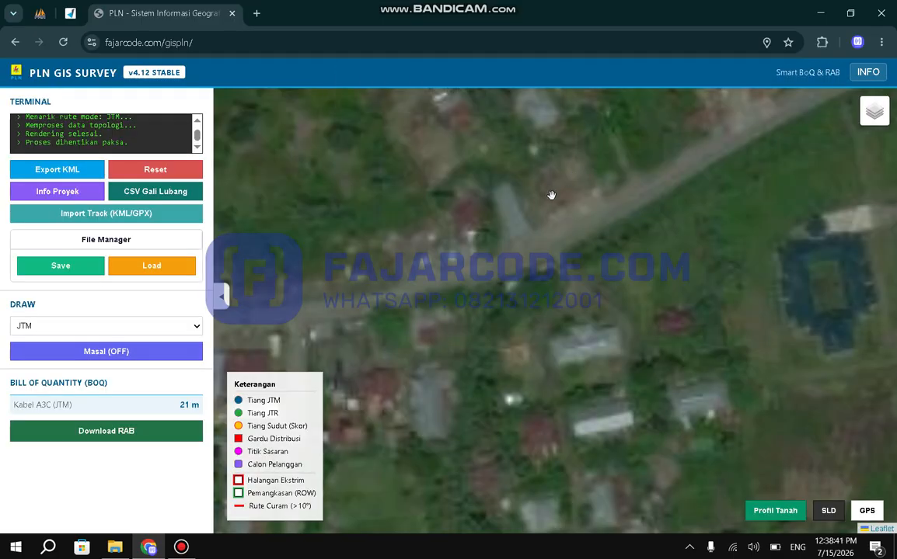
mouse_move(876, 113)
drag(544, 213, 605, 173)
scroll(572, 262, down, 2)
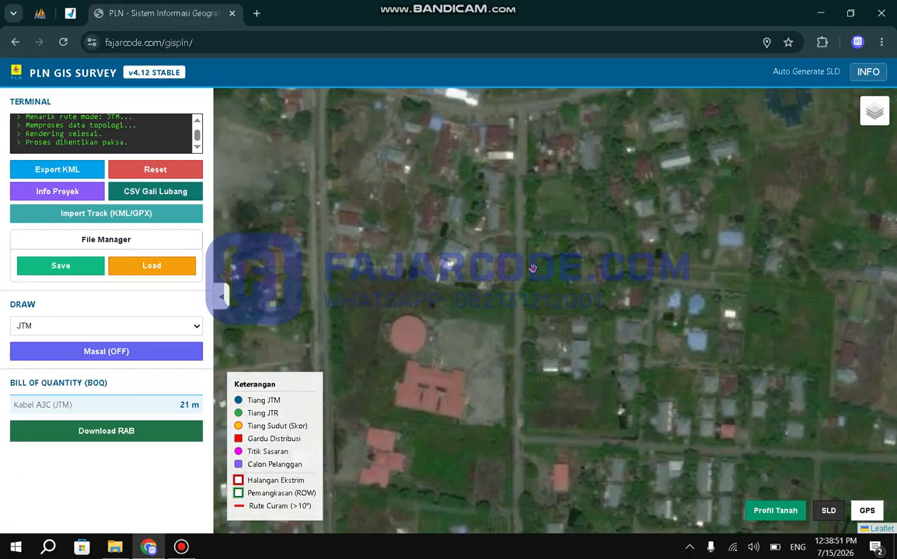
Draw a JTM line from the side road just east of the red-roofed building to the western stretch of the main road.
drag(532, 269, 523, 230)
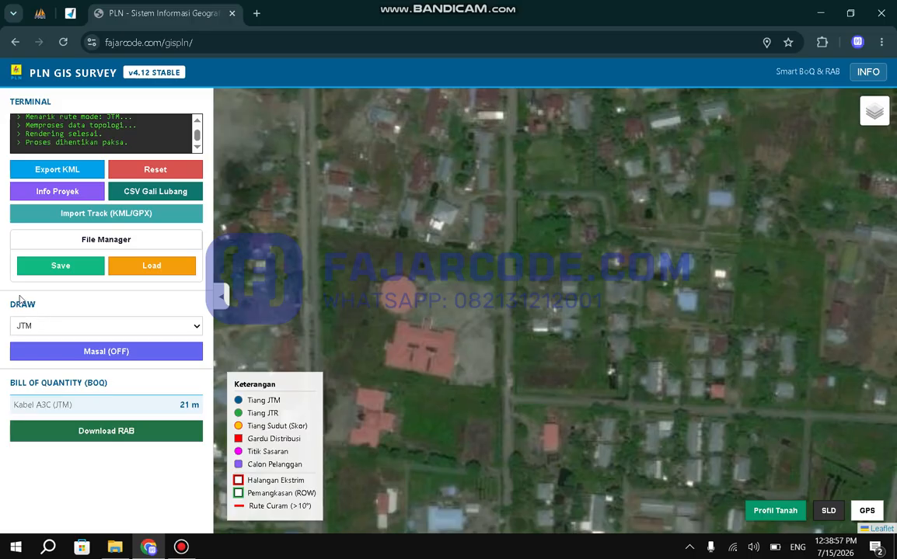
click(35, 326)
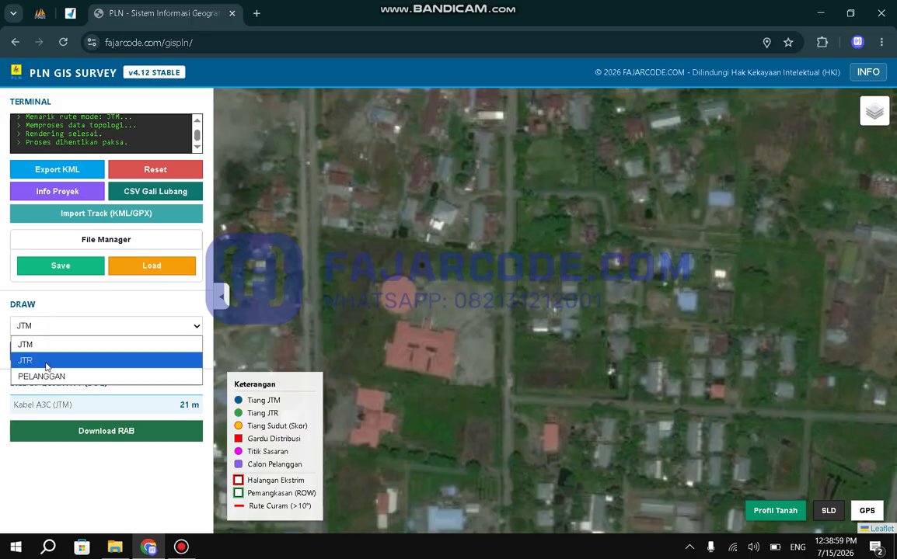
click(58, 344)
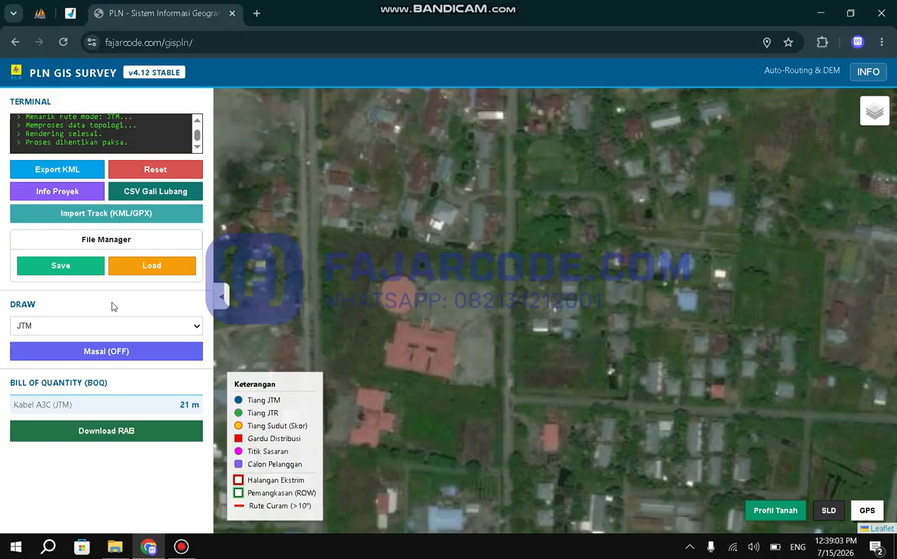
scroll(508, 370, down, 2)
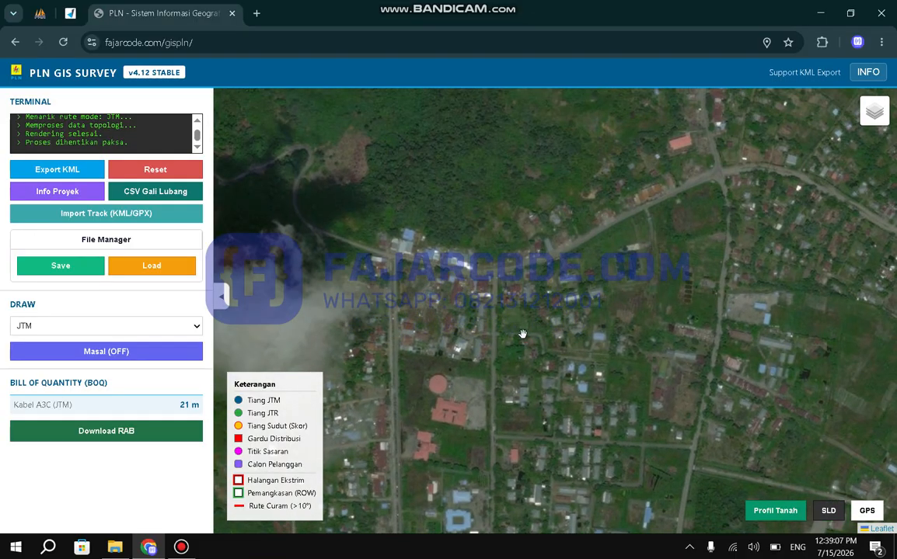
drag(523, 335, 506, 411)
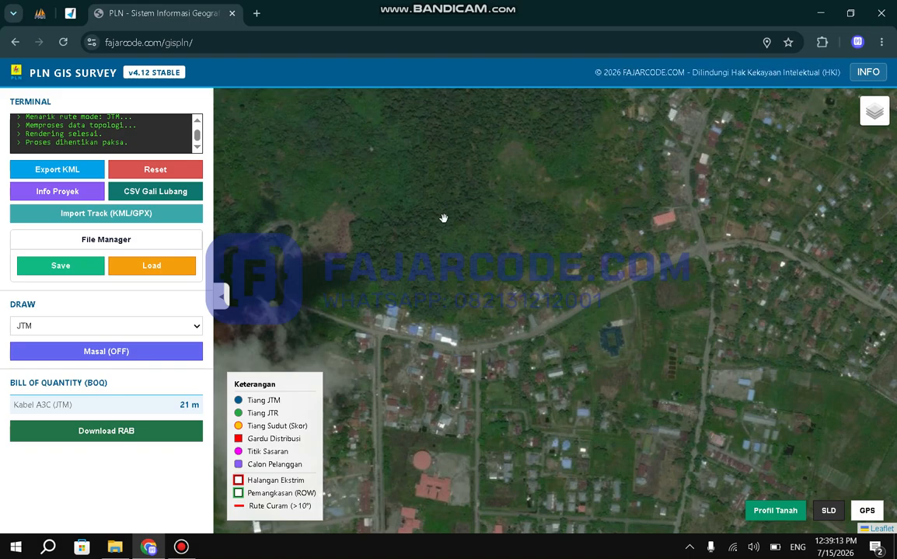
drag(463, 344, 520, 178)
scroll(535, 292, up, 1)
drag(535, 292, 515, 352)
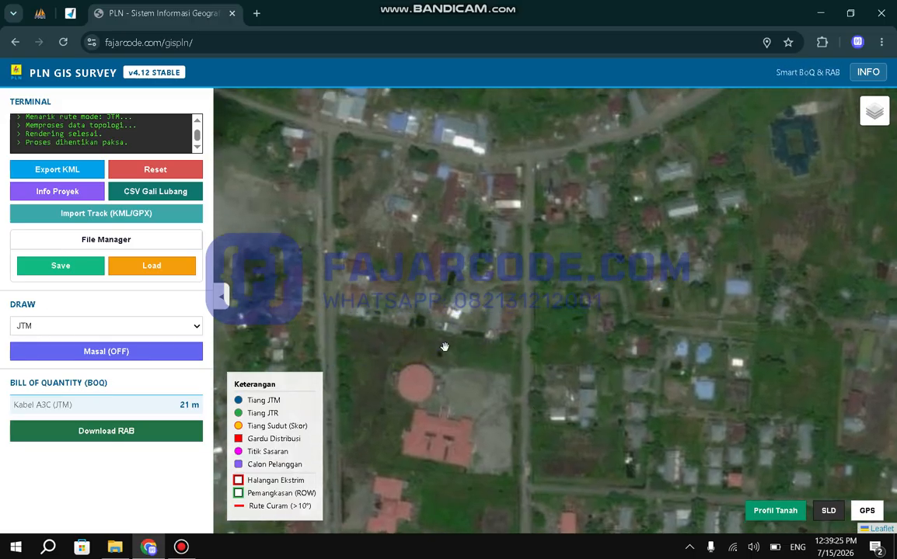
click(537, 408)
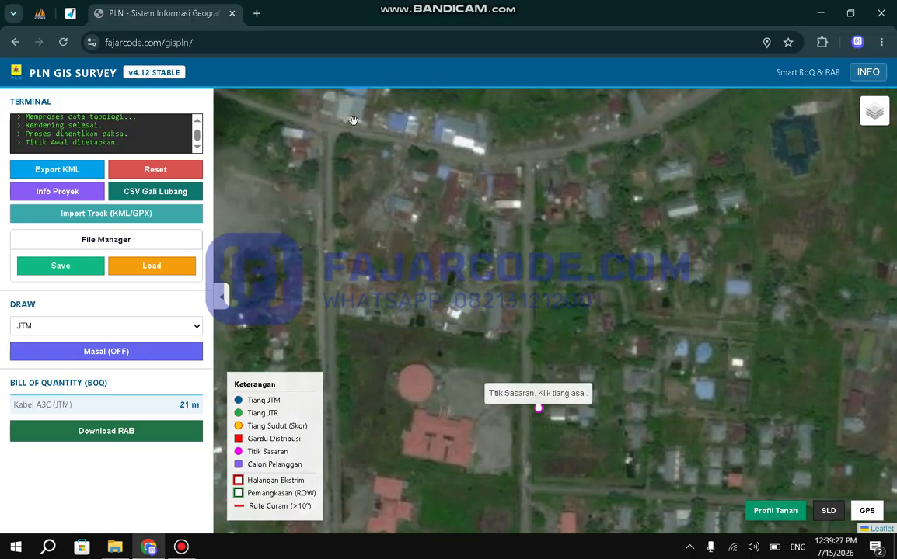
click(286, 114)
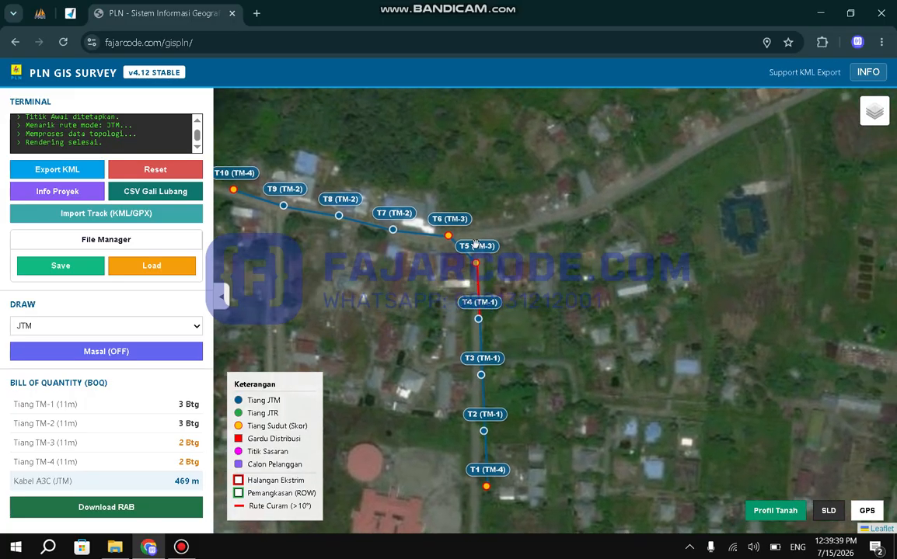
Draw a JTM branch from pole T5 along the main road to its northeastern stretch.
click(728, 138)
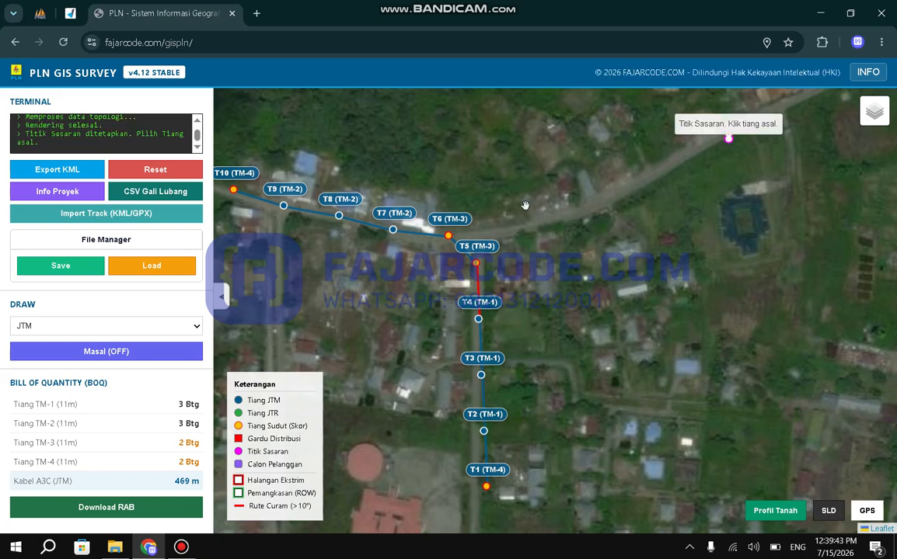
click(478, 266)
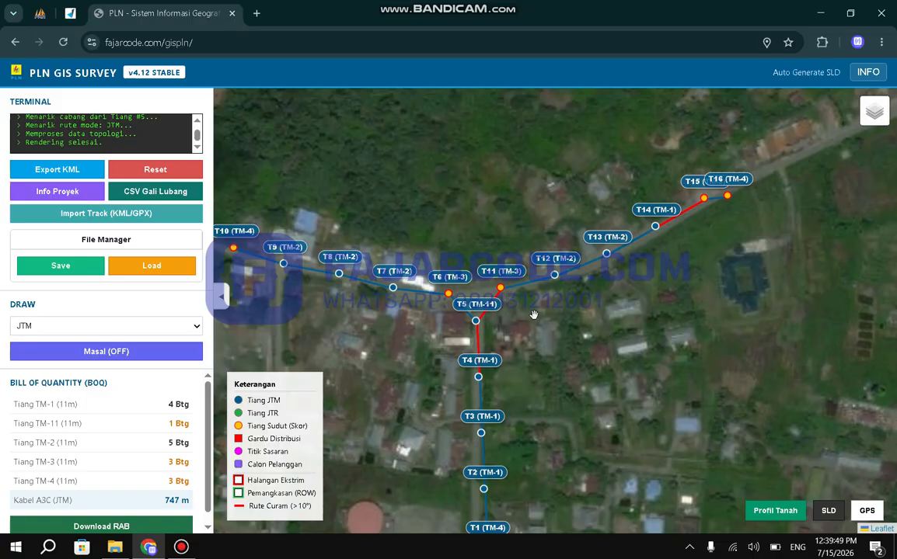
Shift poles T11, T12, T13 and T15 so the new branch follows the southern edge of the main road.
scroll(532, 315, up, 1)
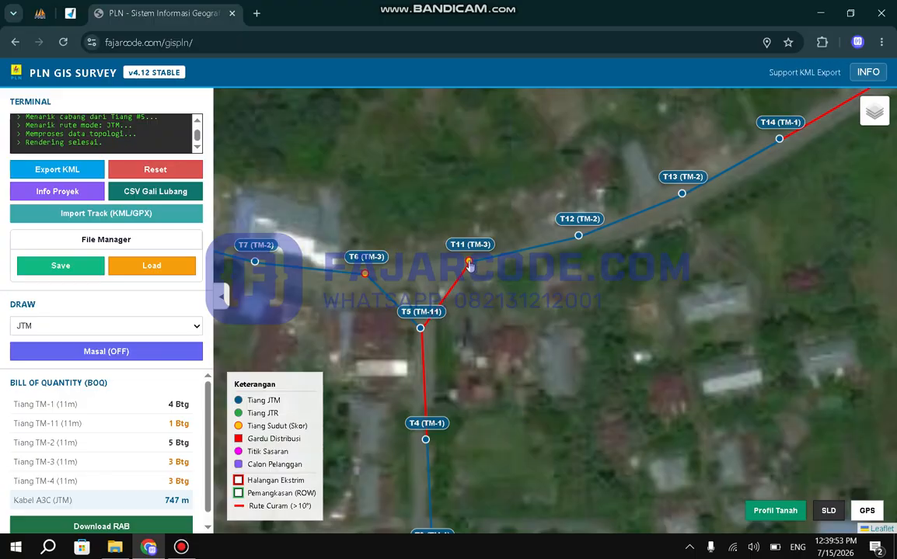
drag(469, 265, 477, 281)
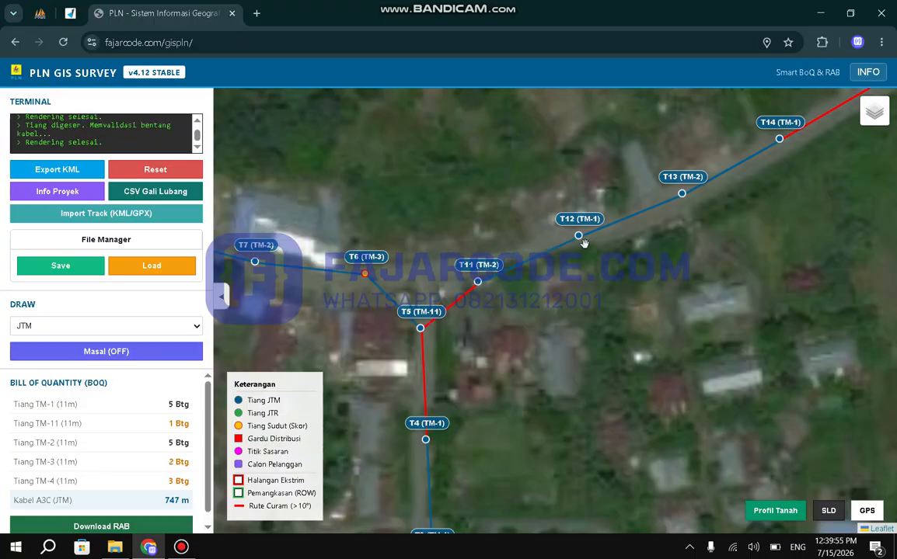
drag(578, 237, 591, 250)
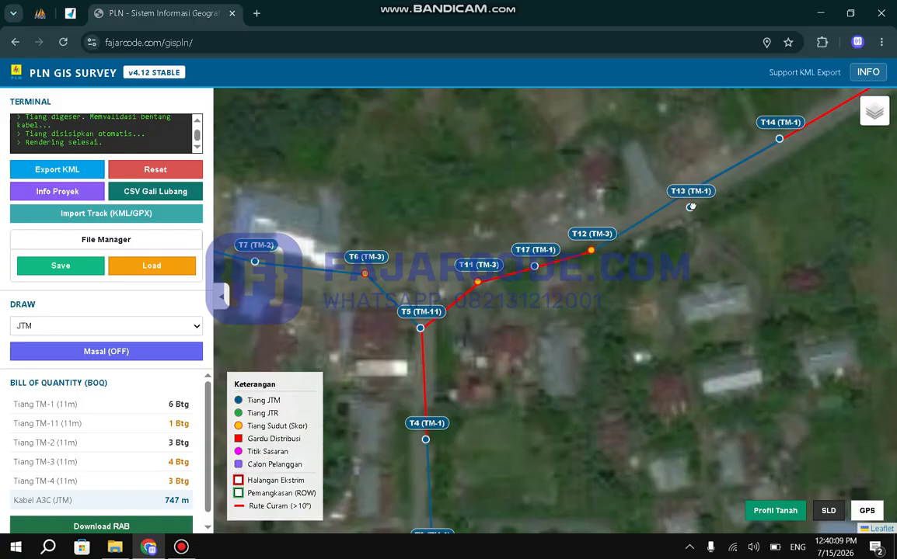
drag(682, 193, 696, 211)
drag(779, 141, 614, 289)
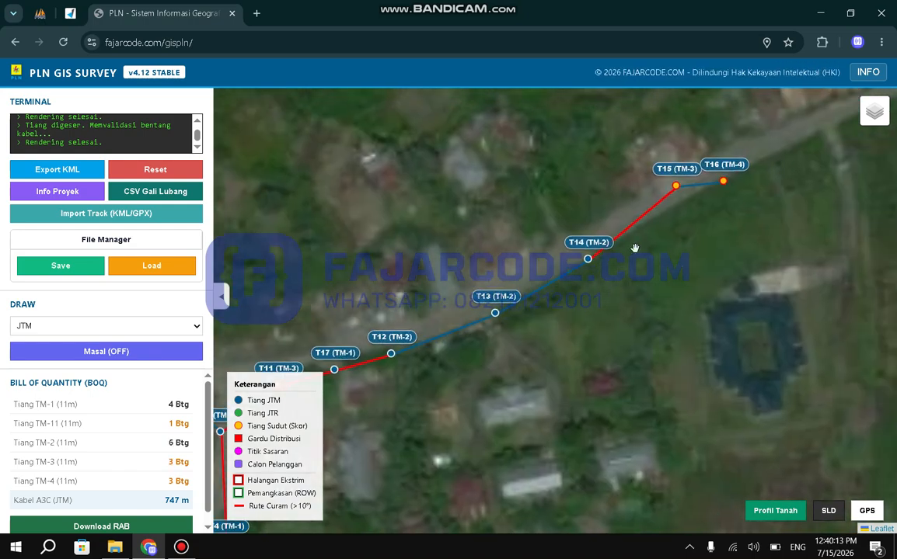
drag(676, 186, 670, 213)
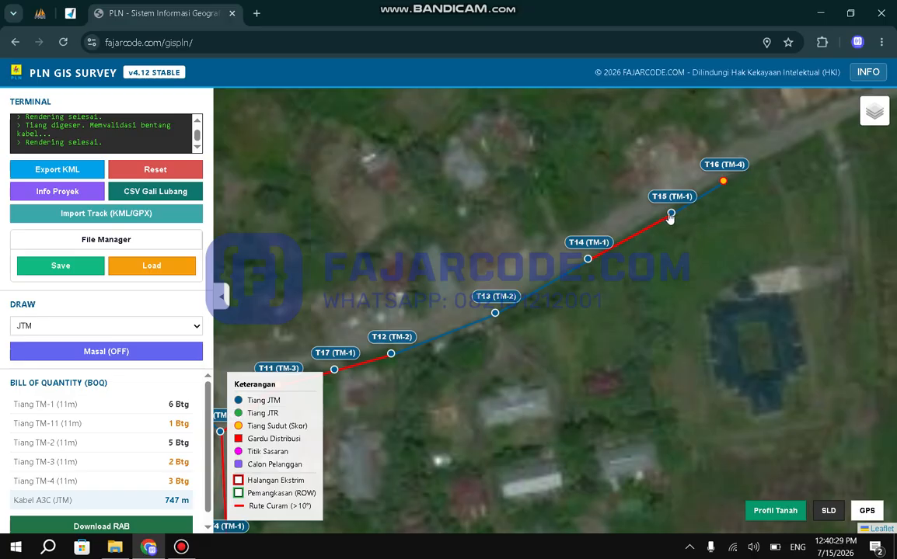
Lock the spans at poles T14 and T15.
click(588, 260)
click(657, 280)
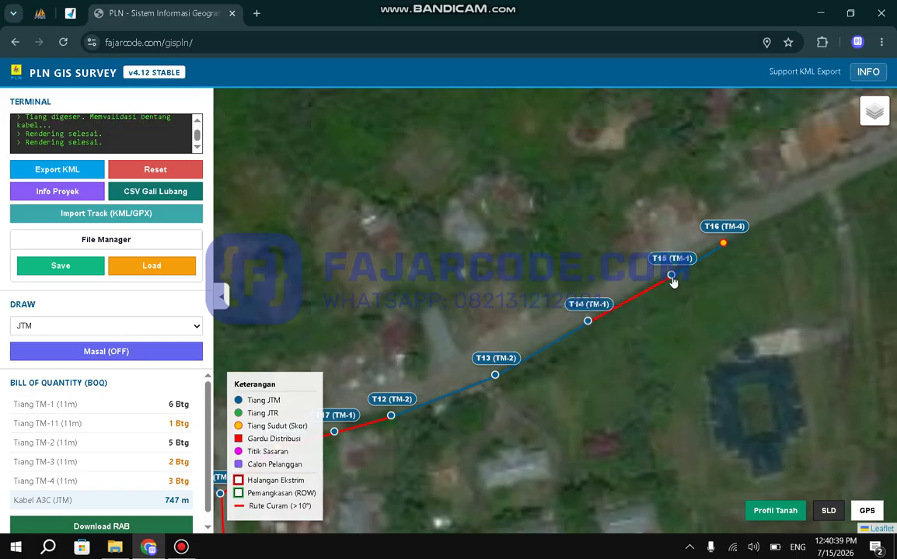
click(671, 276)
click(635, 239)
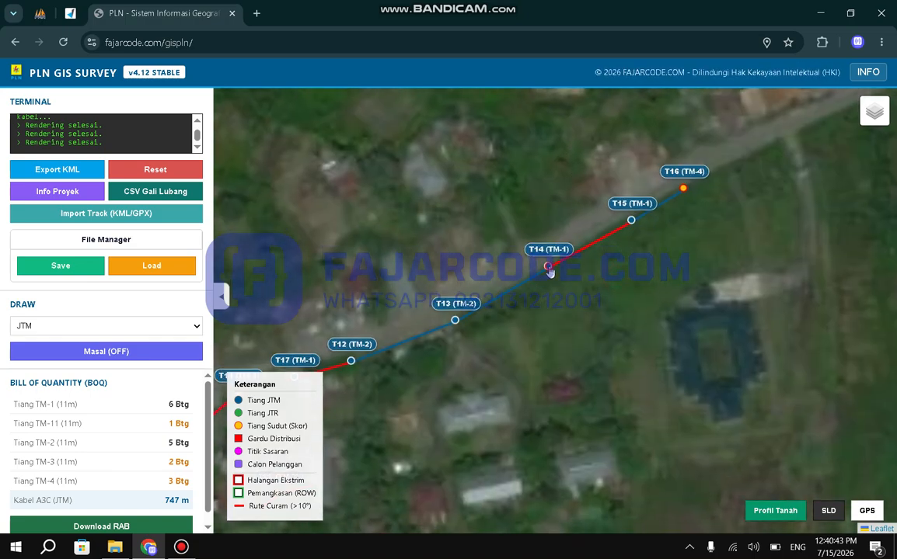
Move pole T14 away from the road to just southwest of the blue-roofed building and inspect the longitudinal ground profile.
drag(548, 266, 655, 418)
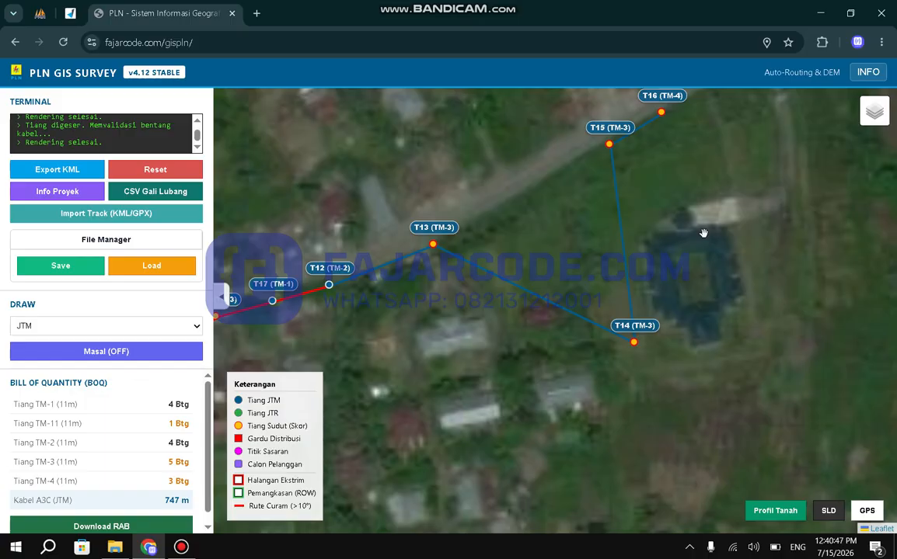
click(771, 512)
mouse_move(575, 272)
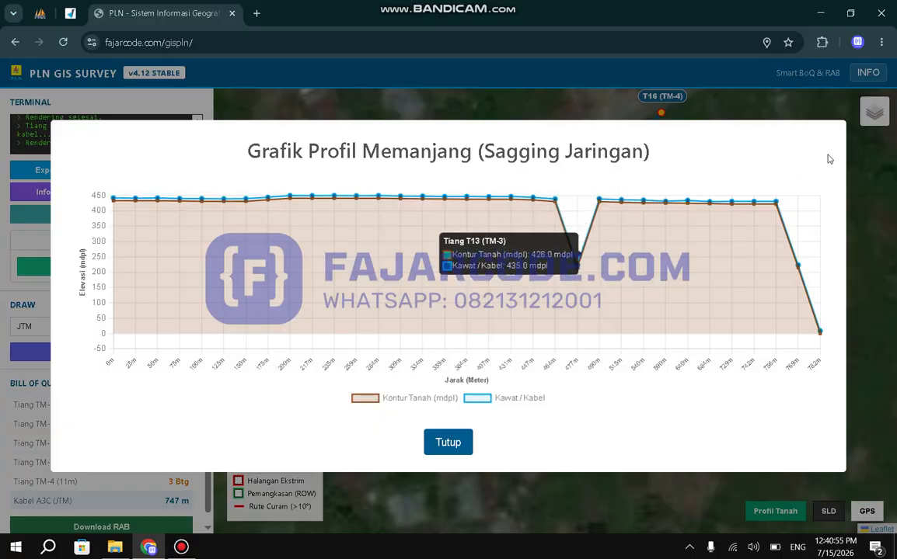
click(457, 444)
Move pole T14 farther out, south of the blue-roofed building, and check the ground profile for cable clearance.
drag(636, 346, 710, 441)
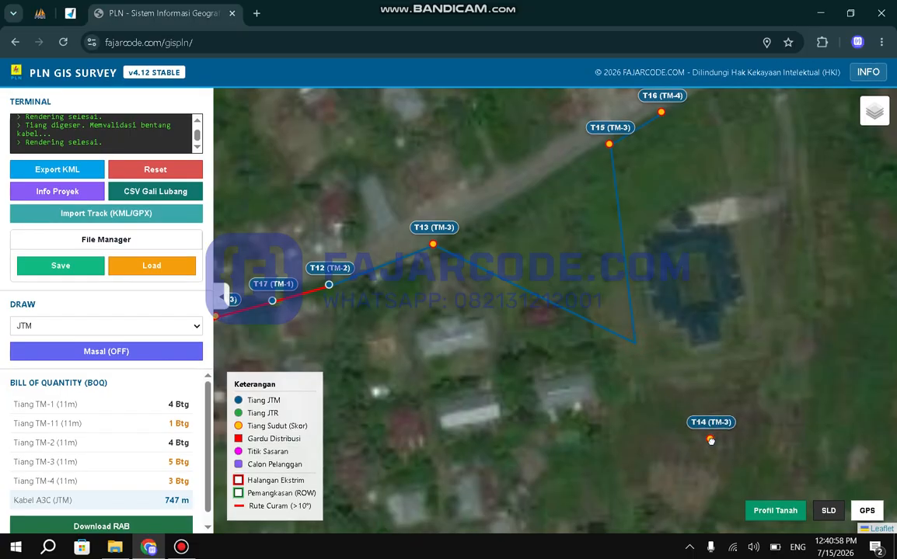
click(775, 511)
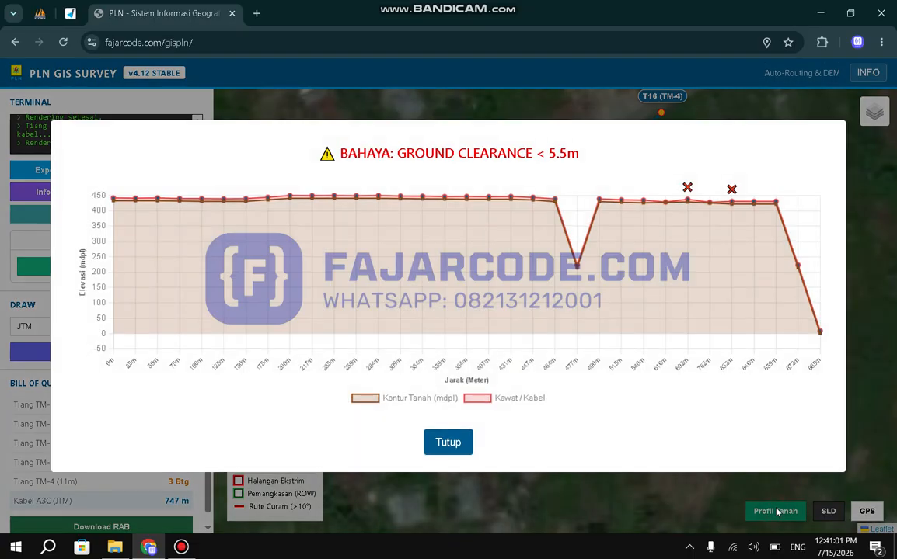
mouse_move(704, 201)
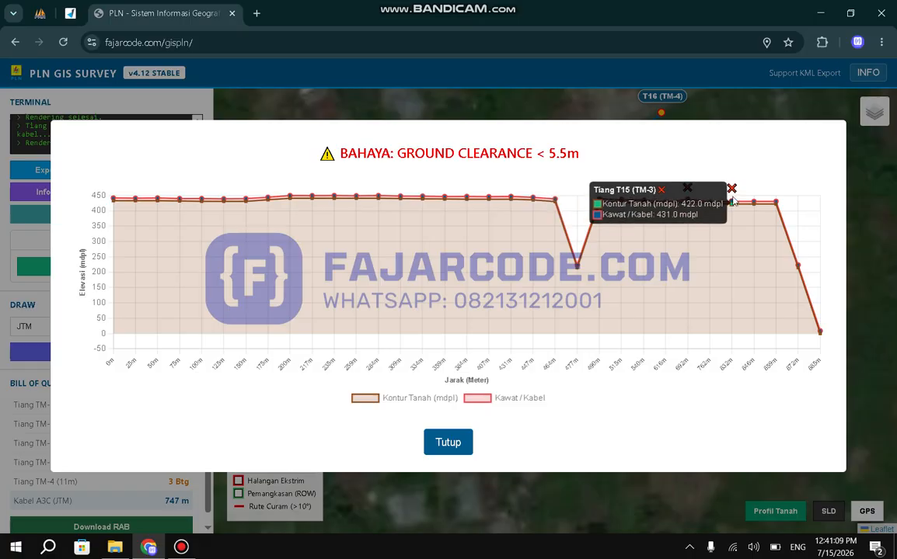
click(859, 204)
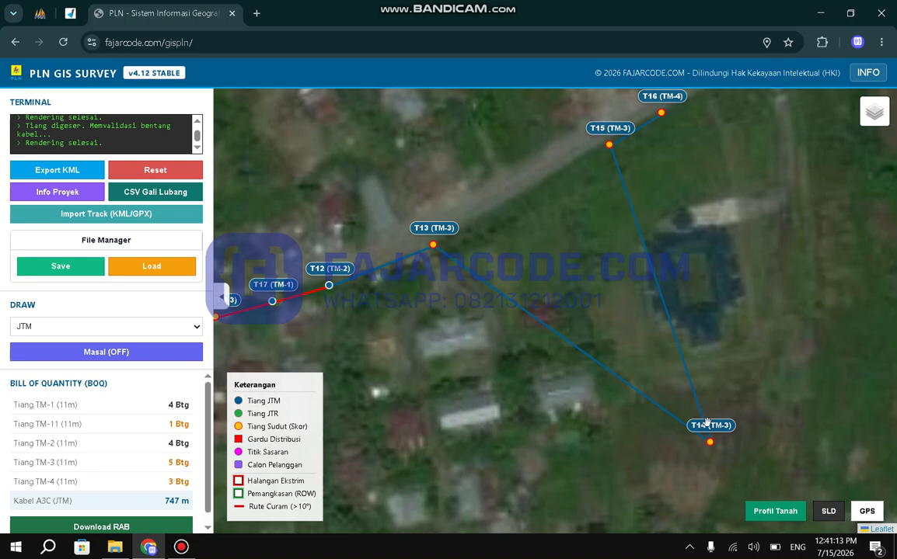
Move pole T14 back beside the road between T13 and T15, and unlock the spans of T15 and T14.
drag(713, 449, 524, 205)
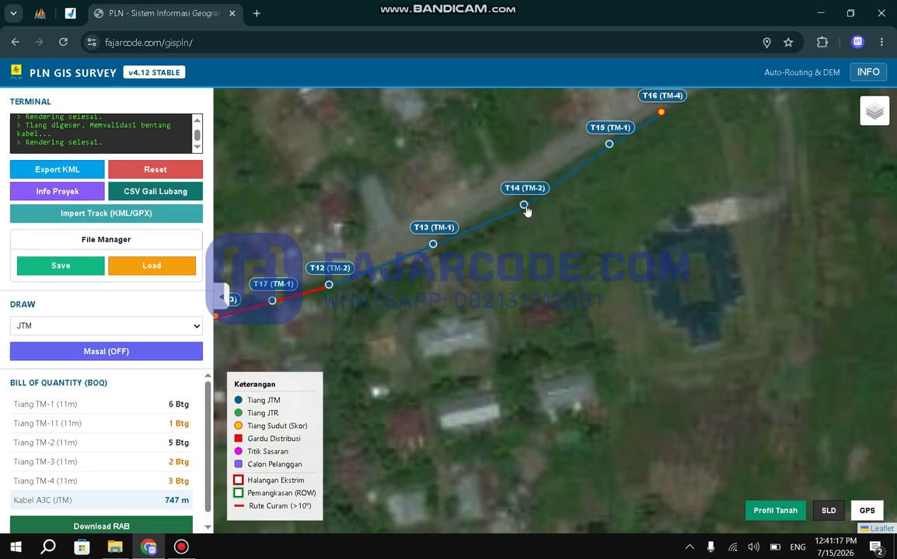
click(611, 144)
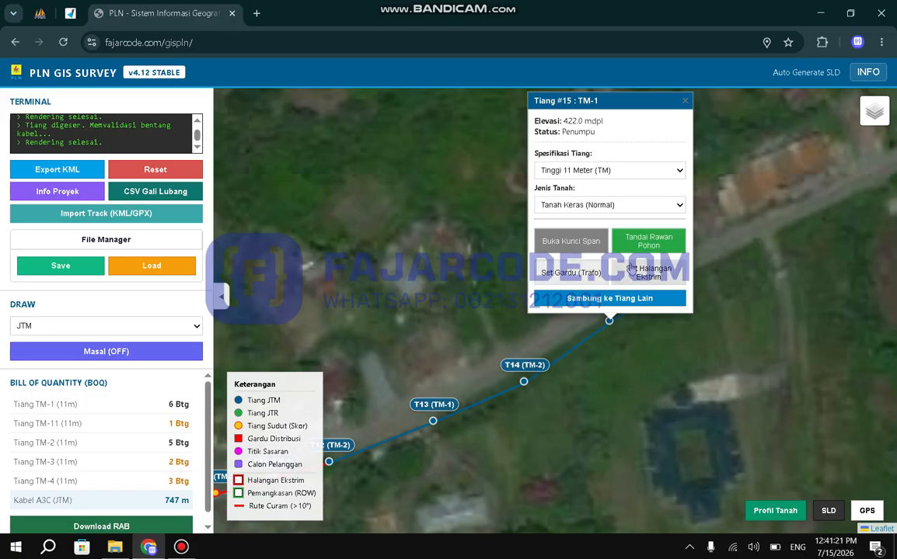
click(575, 243)
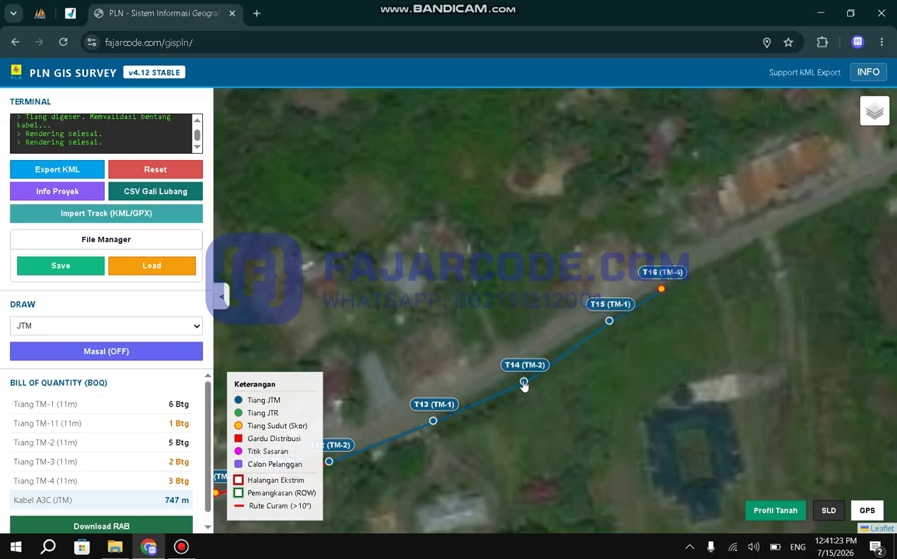
click(523, 384)
click(493, 304)
Try moving pole T14 to the north side of the road, then undo, redo and finally undo the move.
drag(600, 407, 623, 307)
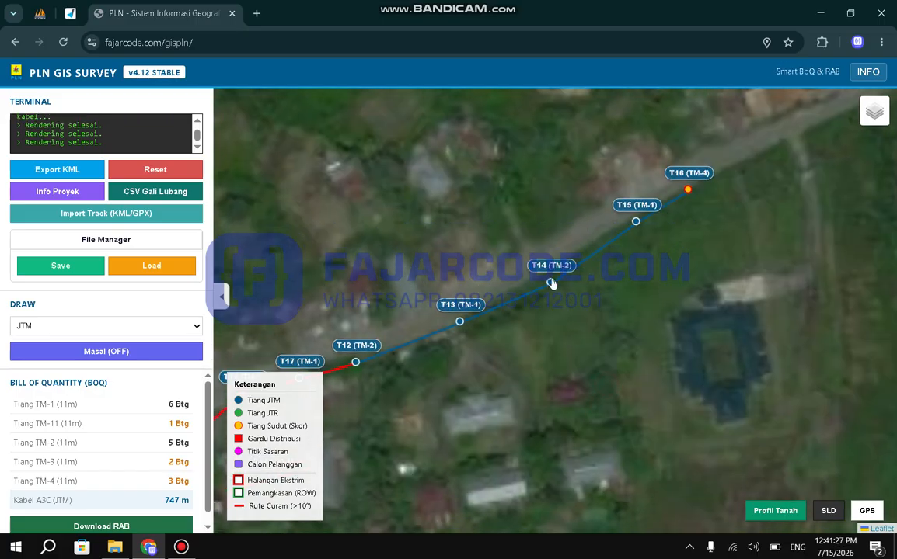
drag(550, 282, 514, 243)
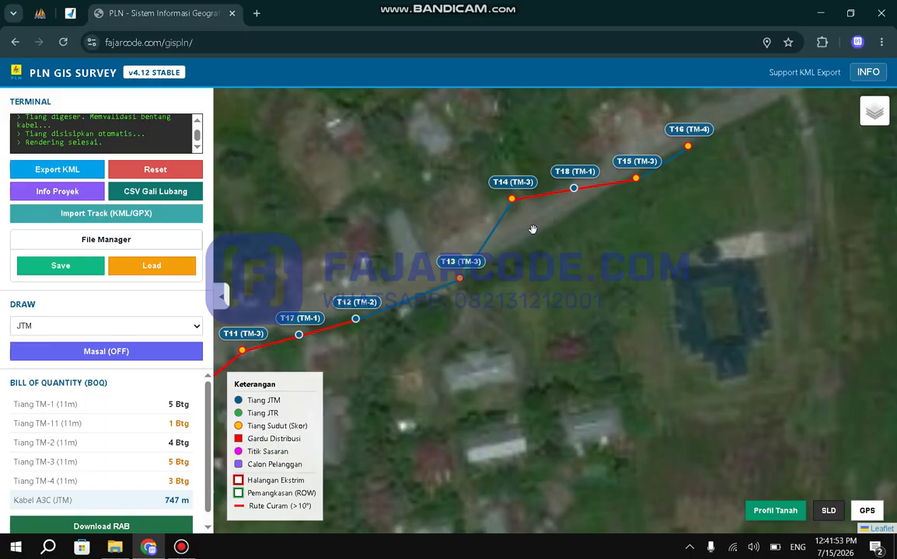
key(ctrl+z)
key(ctrl+z)
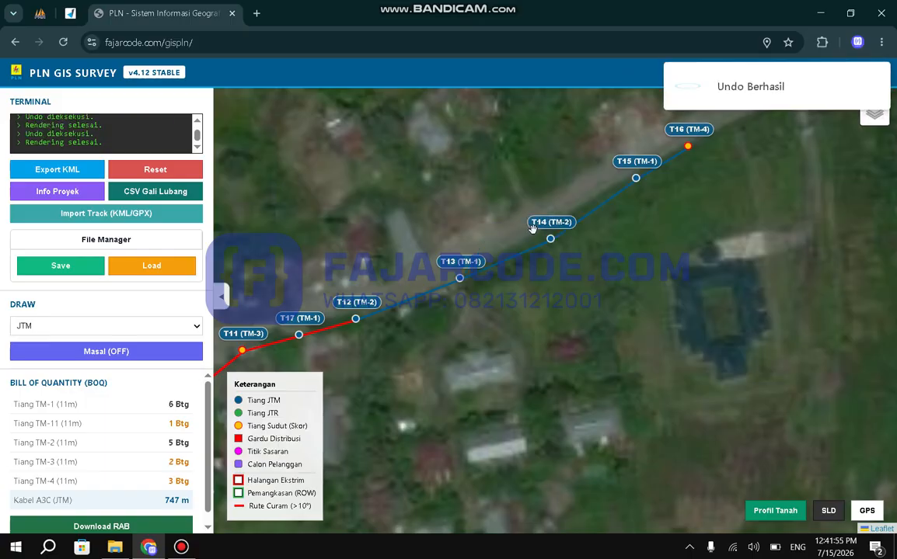
key(ctrl+y)
key(ctrl+y)
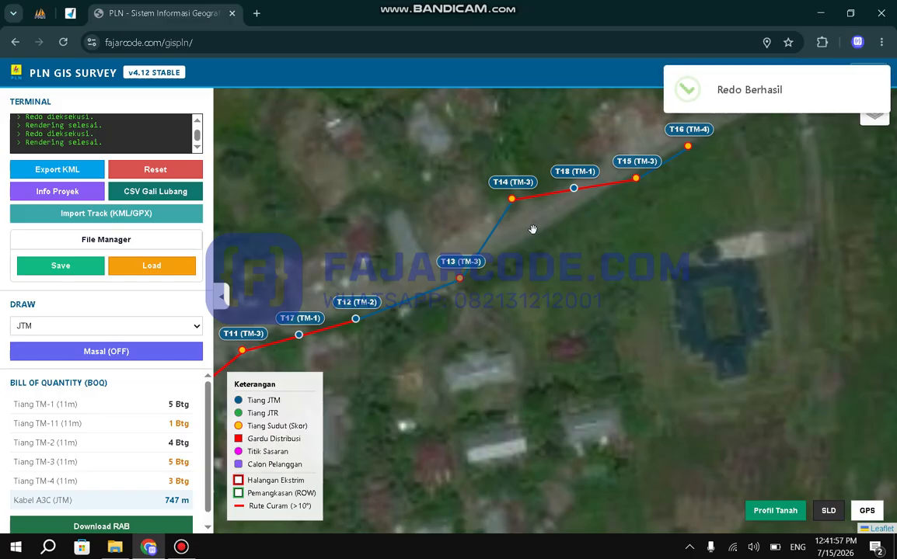
key(ctrl+z)
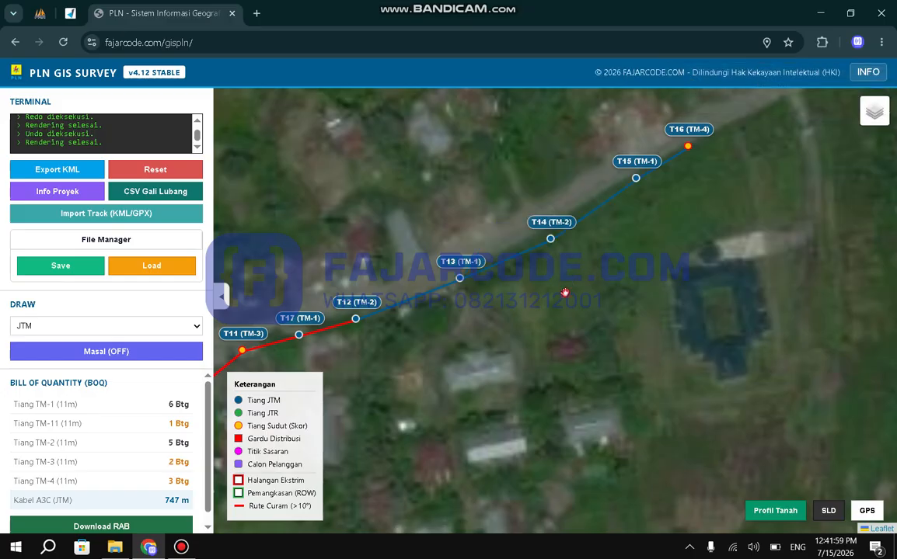
Try to extend the JTM line from pole T16 to just past the road junction in the northeast.
drag(565, 292, 612, 250)
scroll(612, 250, down, 1)
drag(688, 256, 545, 319)
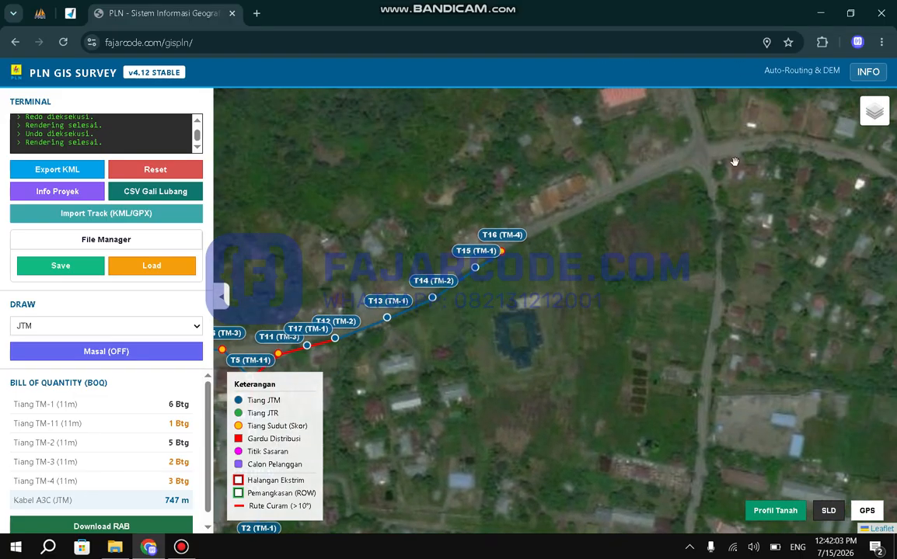
click(734, 163)
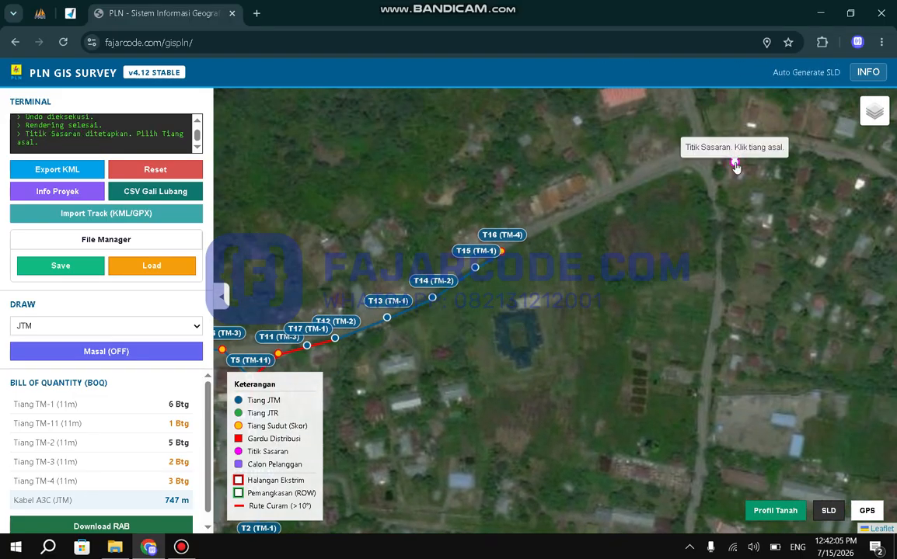
click(504, 254)
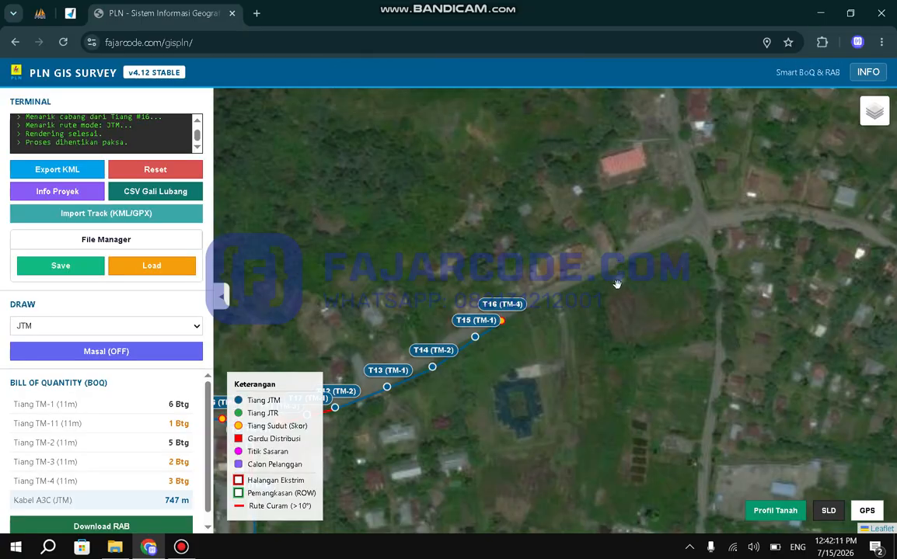
Switch the line drawing mode to JTR.
drag(608, 303, 746, 202)
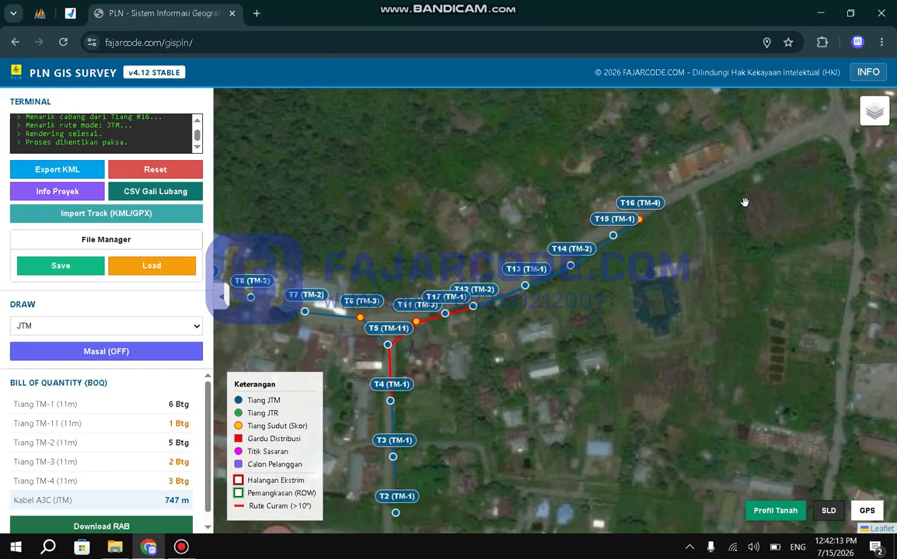
drag(500, 385, 593, 264)
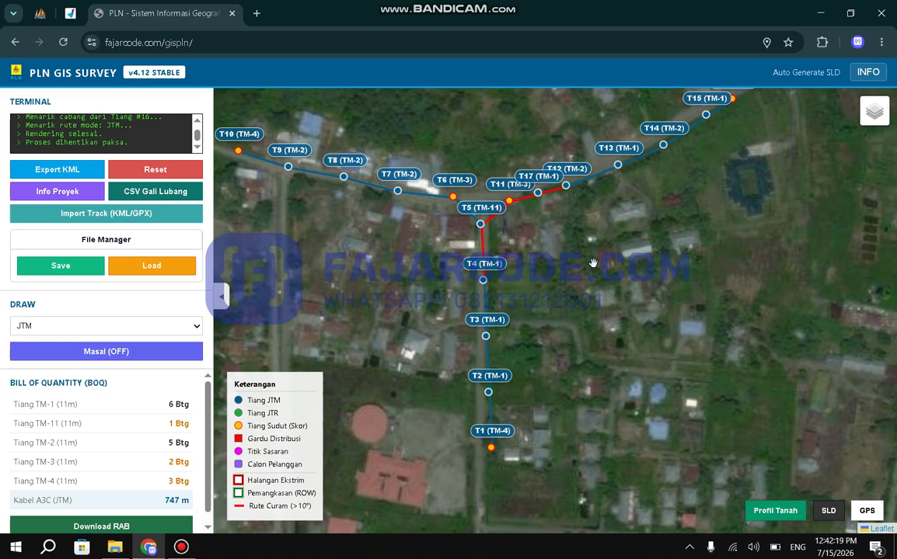
drag(593, 375, 603, 221)
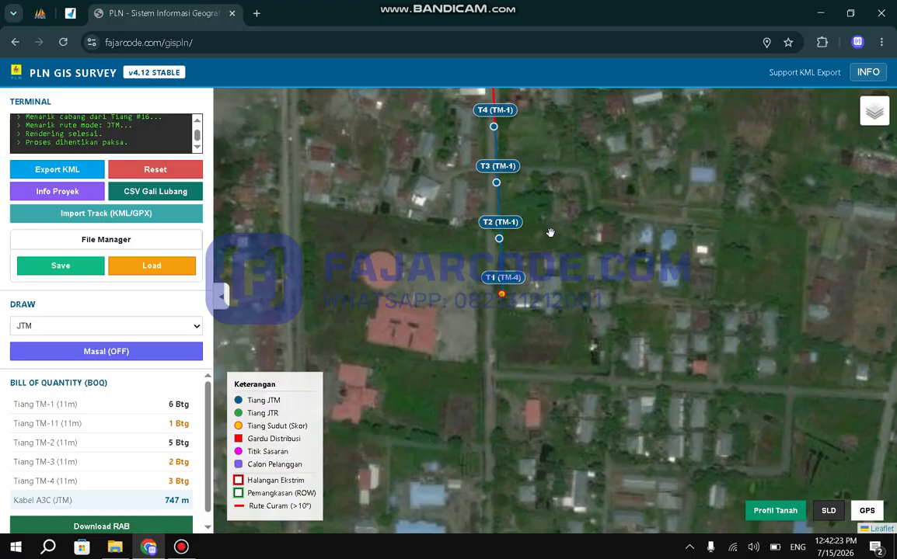
click(174, 325)
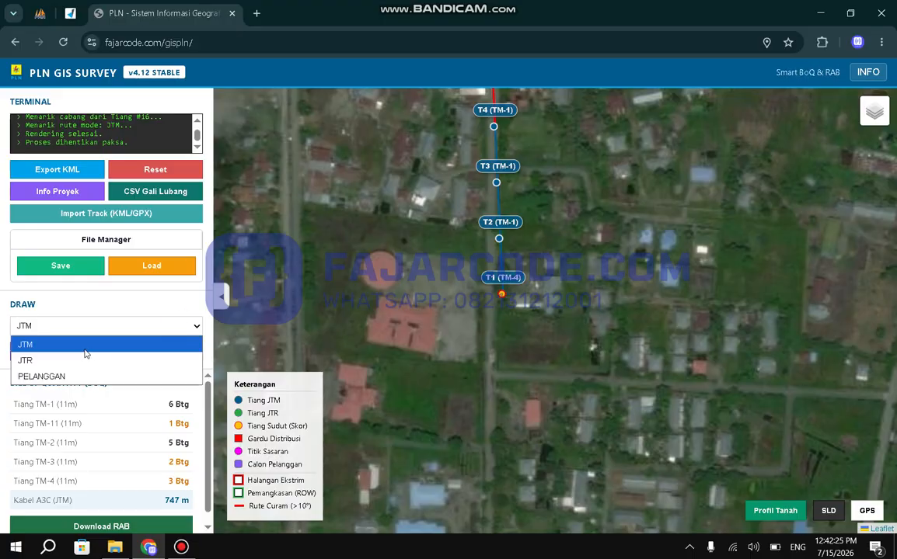
click(52, 361)
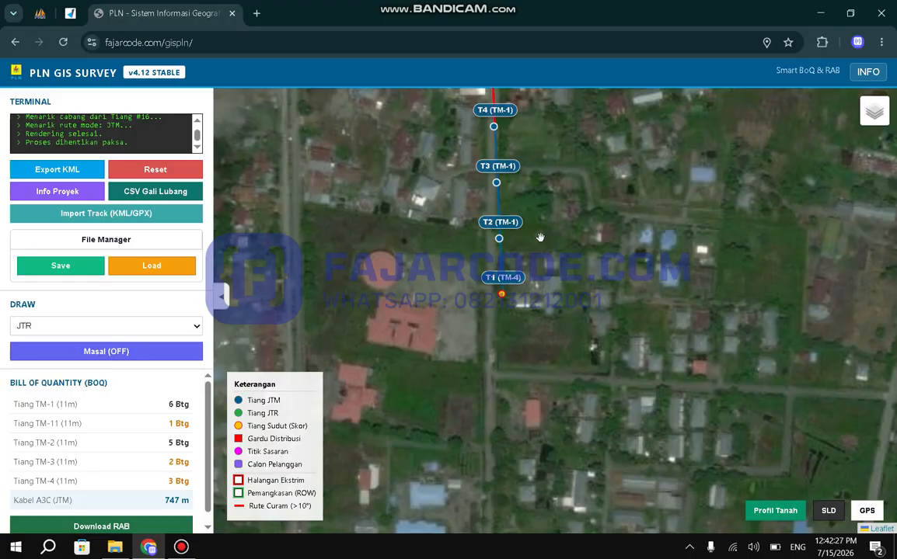
Draw a JTR branch from pole T7 south to a target point among the houses, and move its middle pole closer to T7.
scroll(540, 237, up, 2)
drag(575, 177, 687, 378)
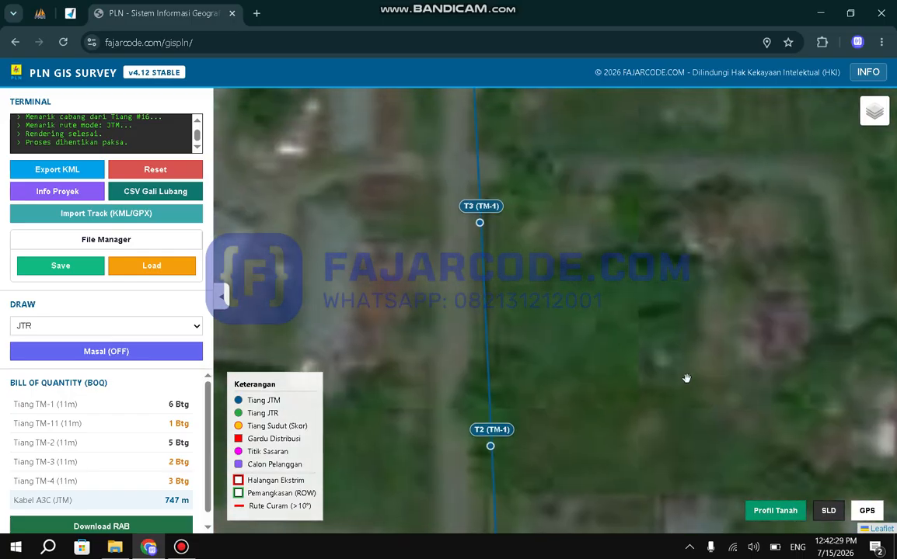
scroll(686, 378, down, 1)
scroll(701, 285, down, 1)
drag(707, 226, 742, 255)
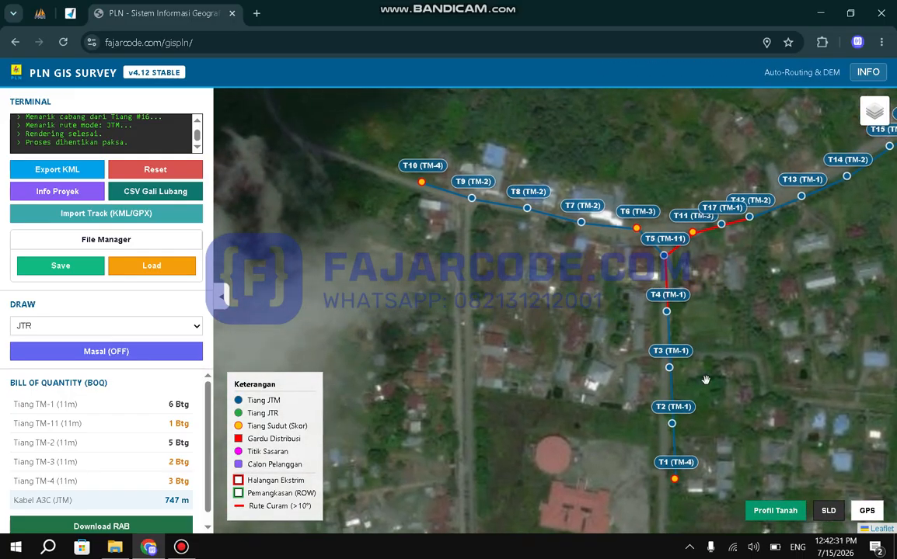
scroll(591, 268, up, 1)
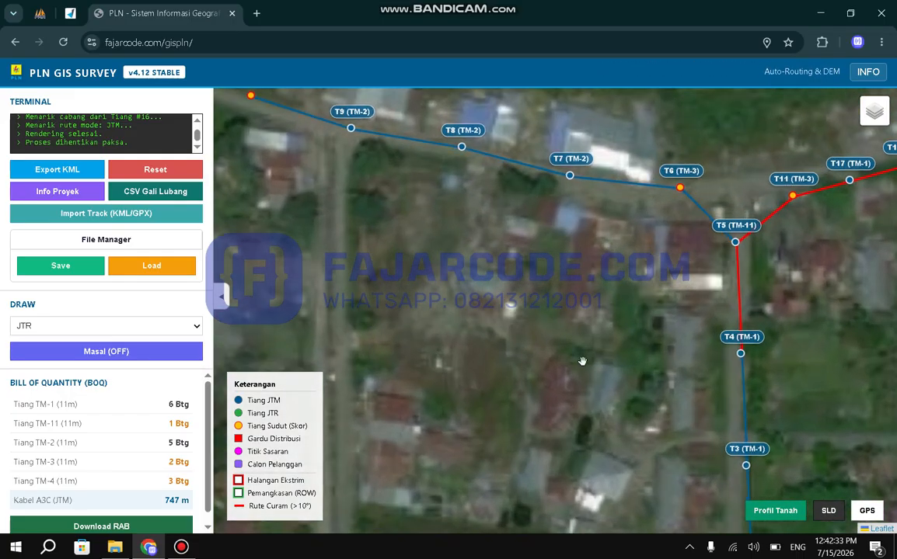
drag(579, 359, 579, 315)
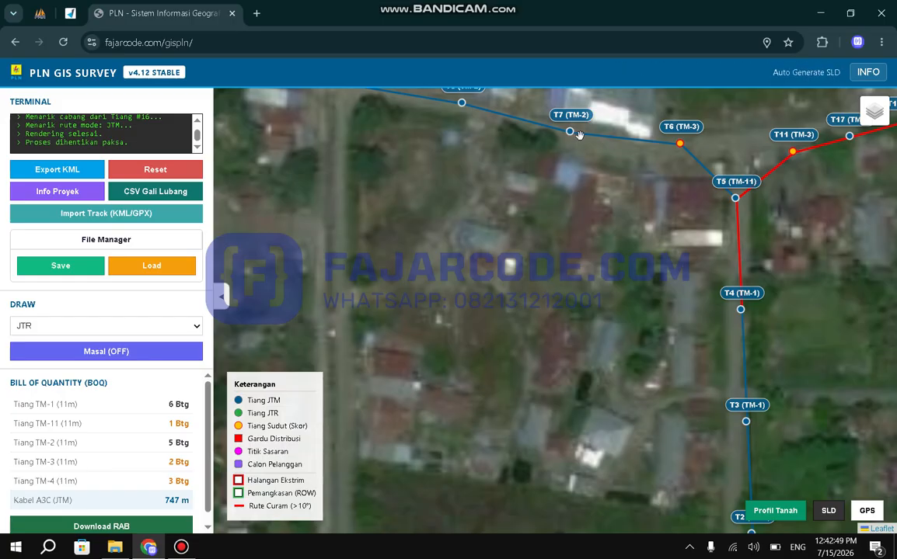
click(555, 263)
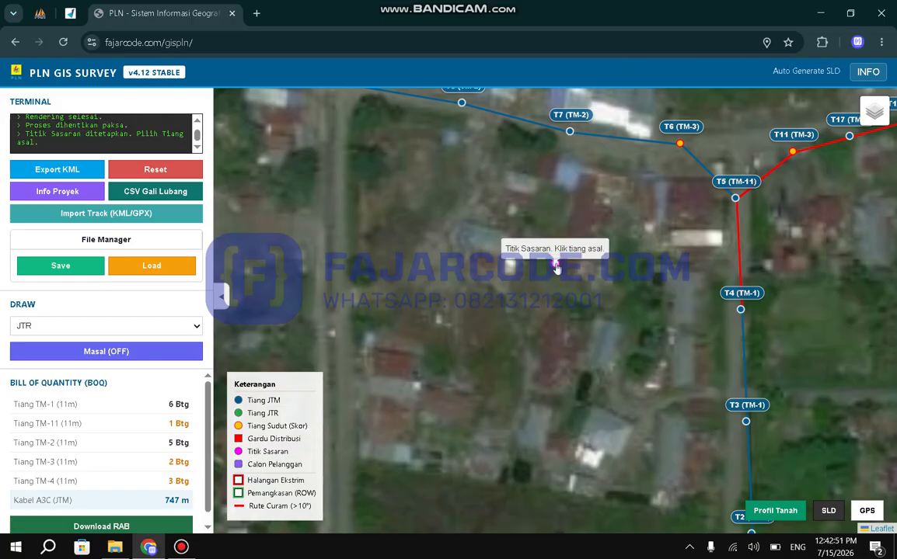
click(569, 132)
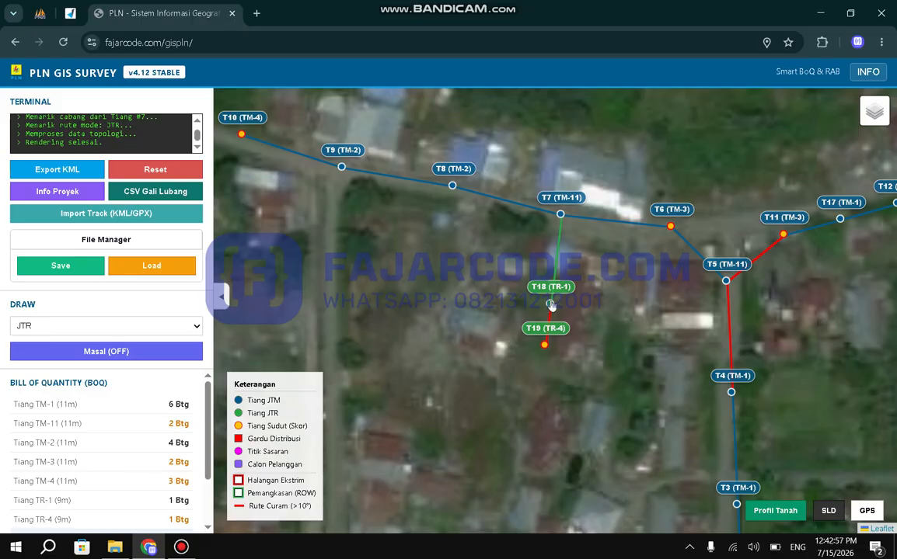
mouse_move(552, 283)
mouse_down()
mouse_move(556, 271)
mouse_move(555, 281)
mouse_up()
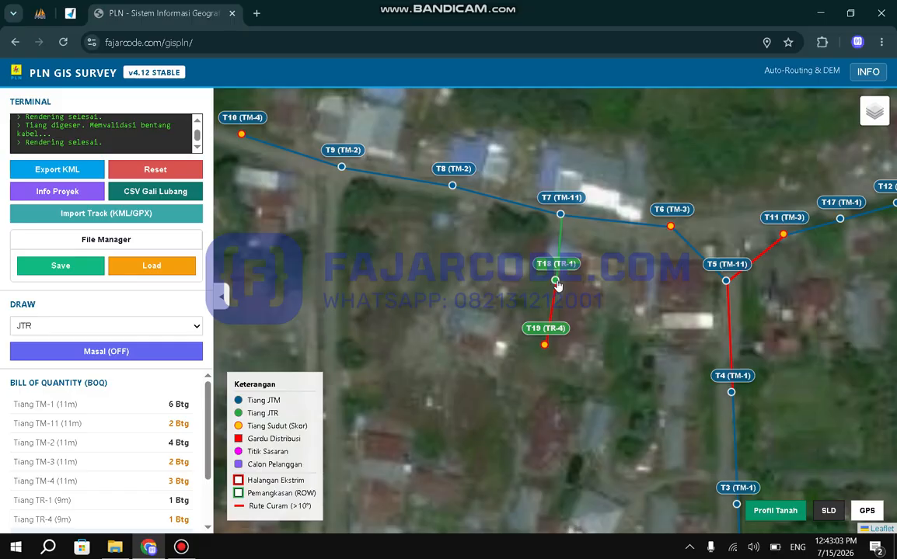
Examine the new JTR branch below pole T7 and the surrounding JTM network, both close up and in overview.
drag(604, 304, 578, 246)
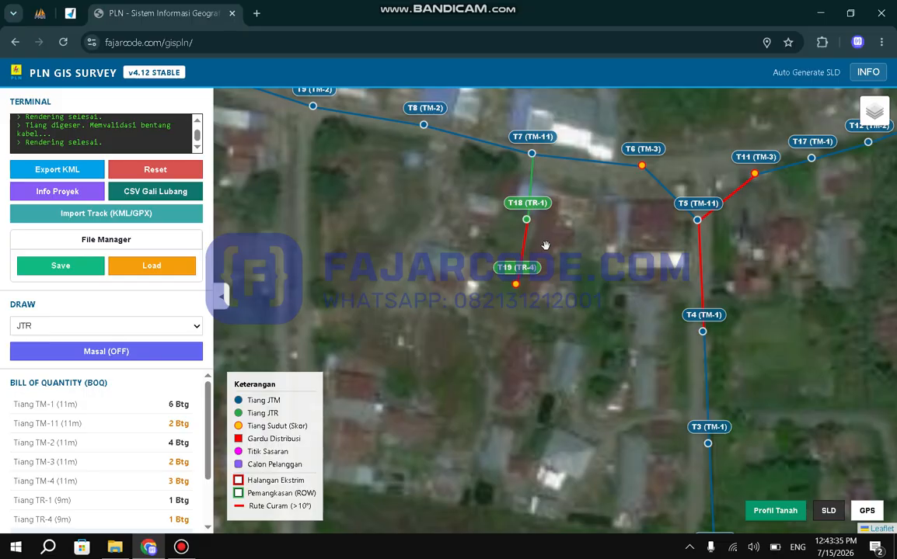
scroll(599, 297, down, 1)
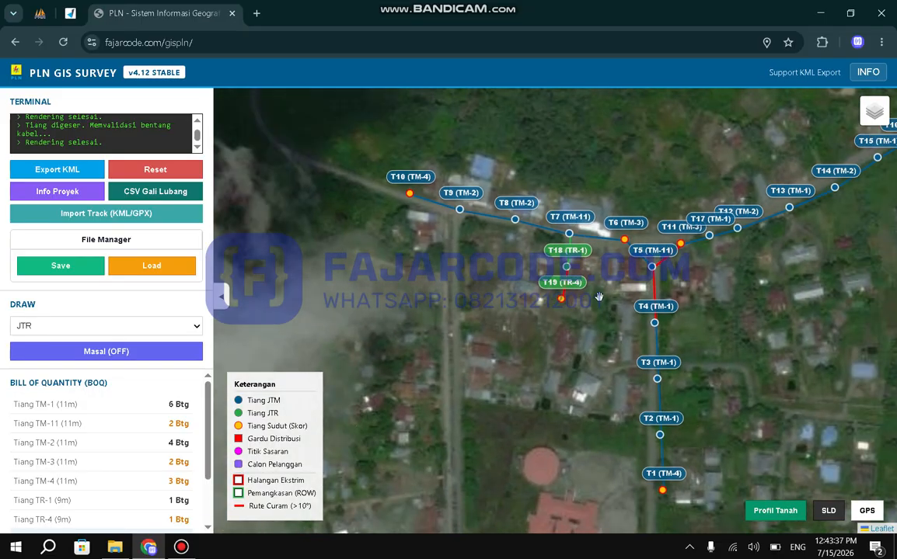
drag(600, 296, 572, 274)
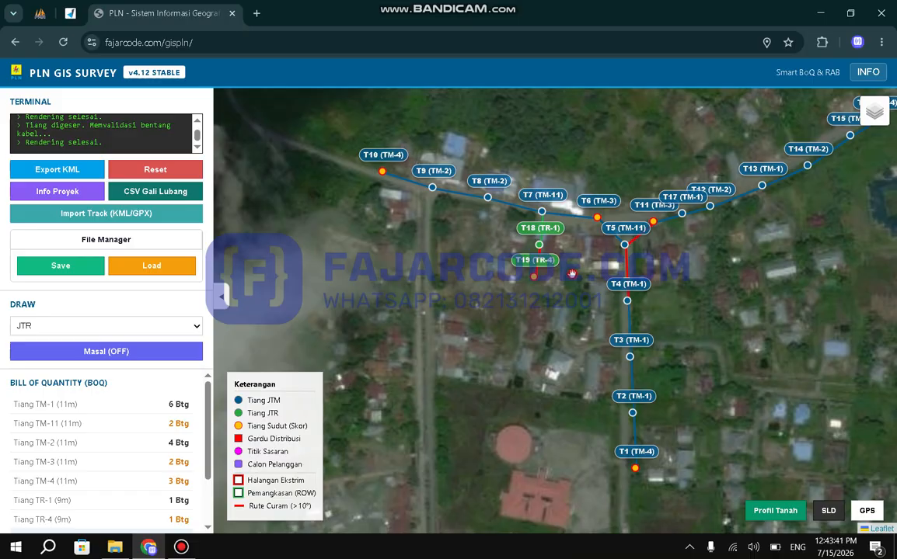
drag(572, 274, 572, 341)
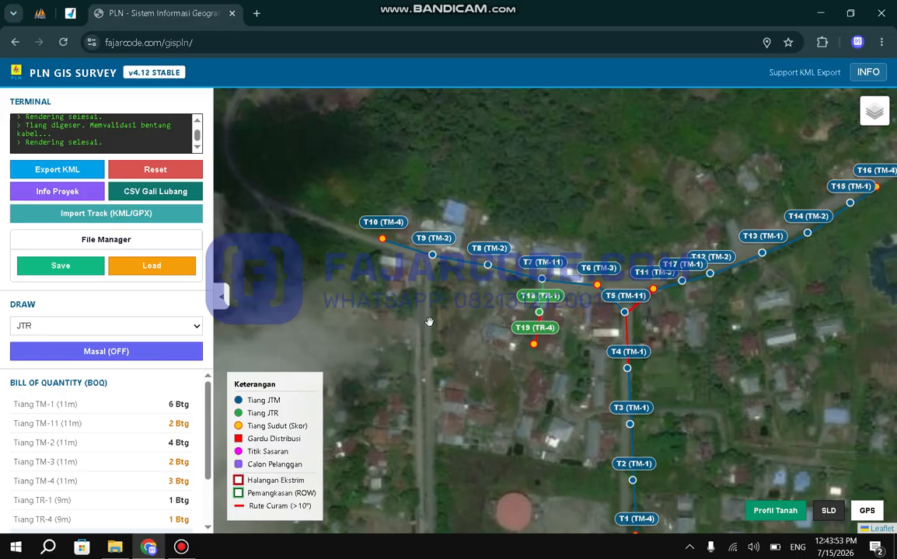
click(181, 548)
click(181, 548)
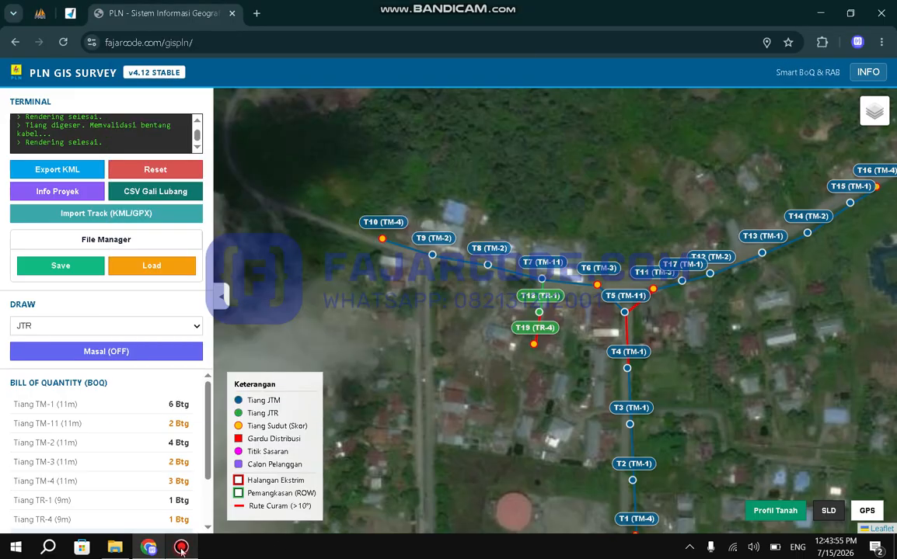
scroll(579, 330, up, 2)
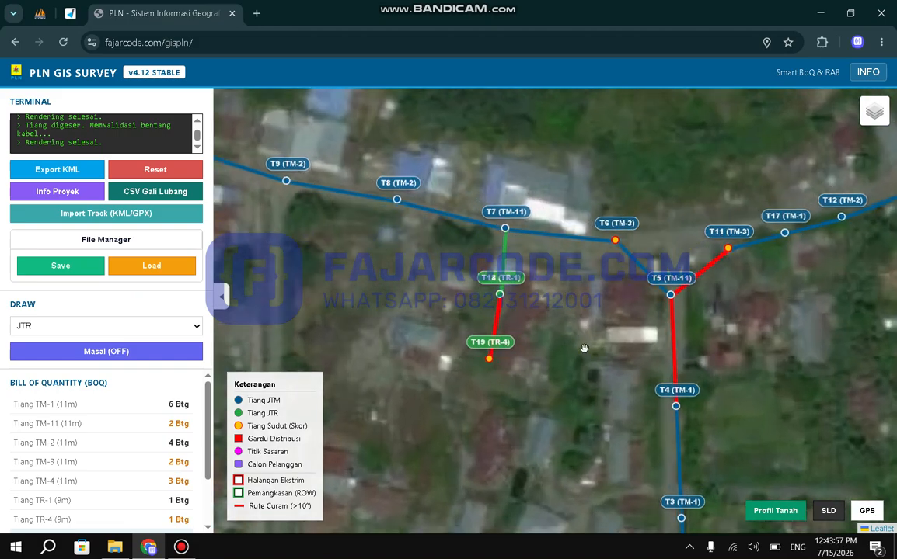
drag(591, 357, 557, 295)
scroll(557, 296, down, 2)
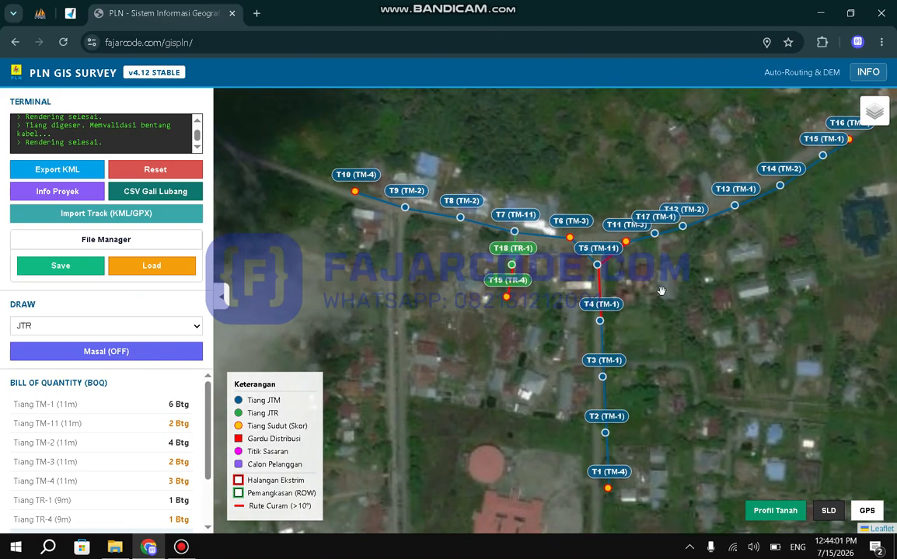
scroll(550, 273, up, 1)
drag(529, 325, 539, 276)
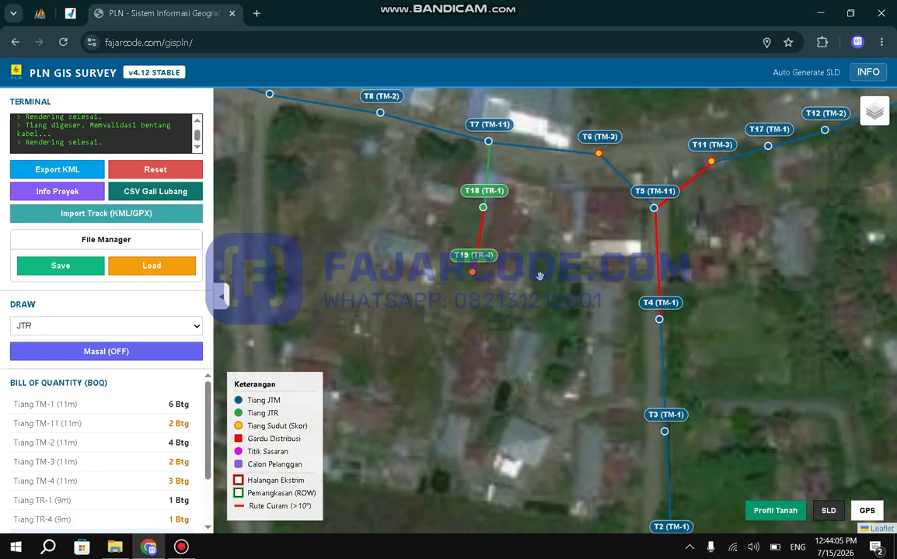
scroll(540, 277, down, 1)
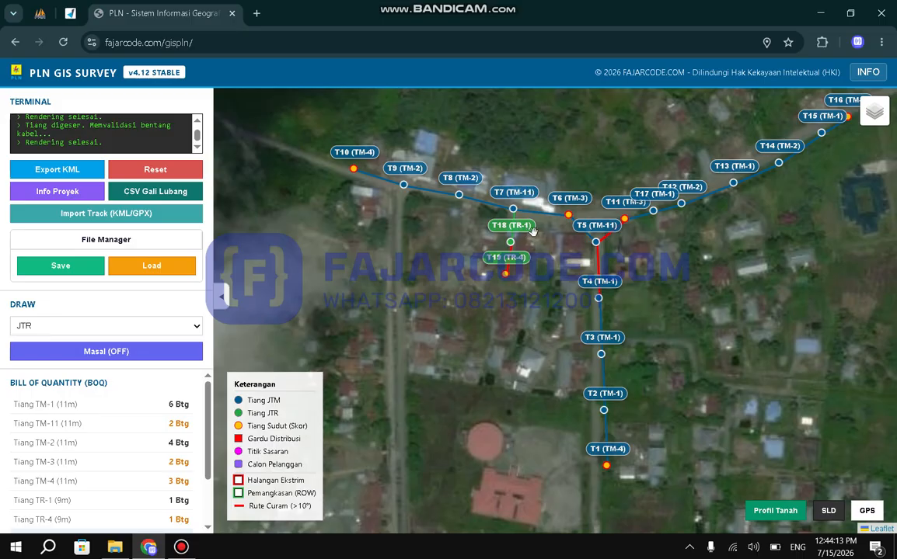
Set pole T7, where the JTR branch starts, as a distribution substation (Gardu/Trafo).
scroll(556, 244, up, 1)
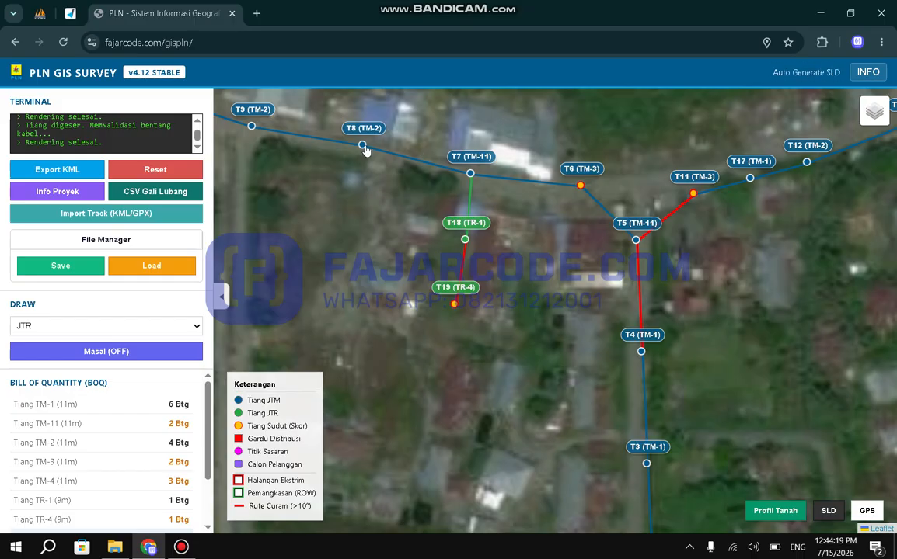
click(471, 177)
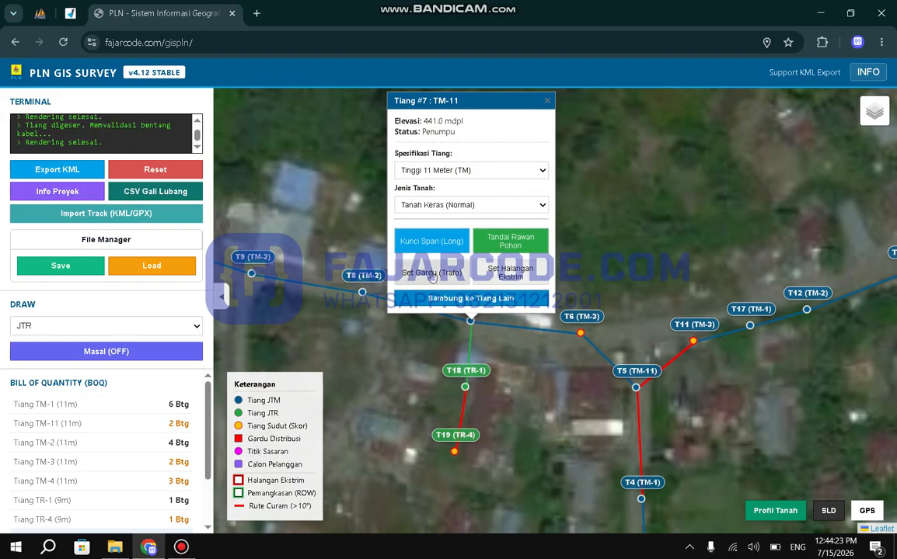
click(429, 273)
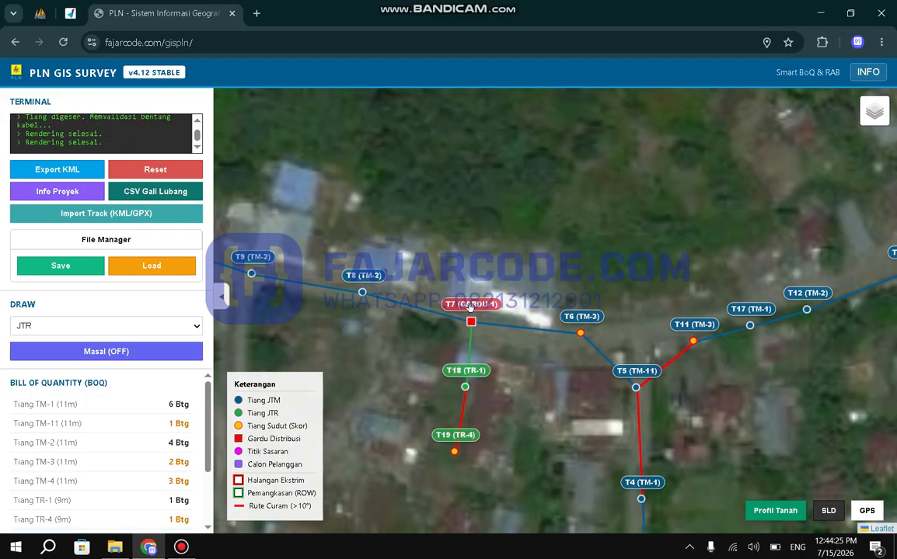
Review the substation options of pole T7, including Auto-Balance Fasa, and close its details.
drag(488, 346, 489, 295)
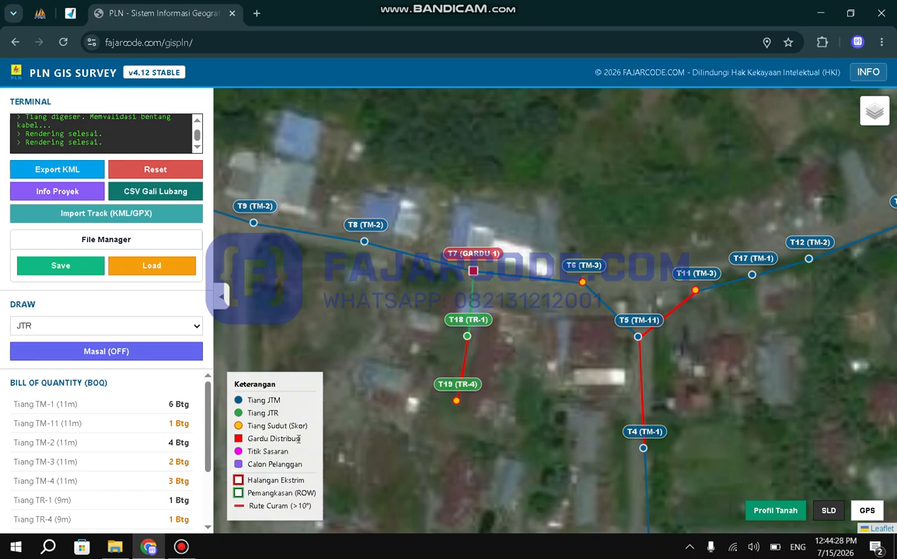
click(474, 272)
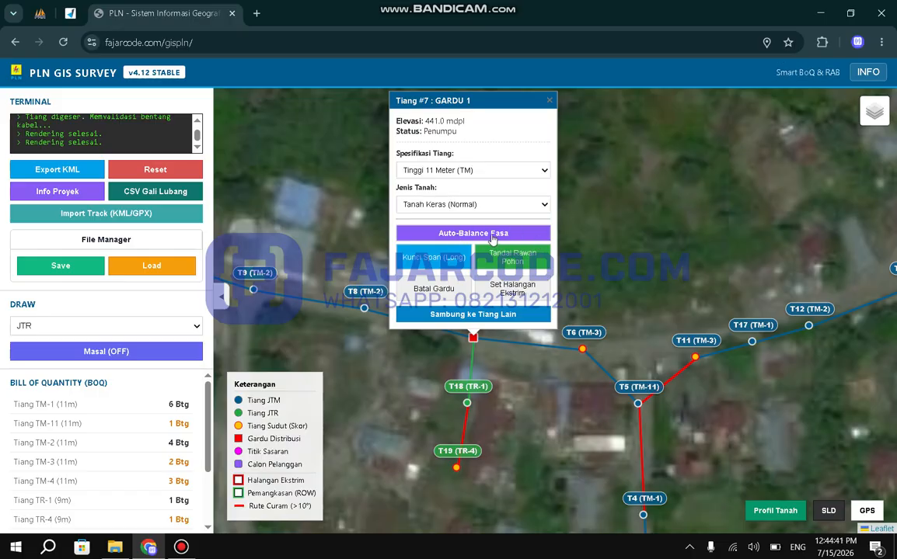
drag(632, 271, 662, 145)
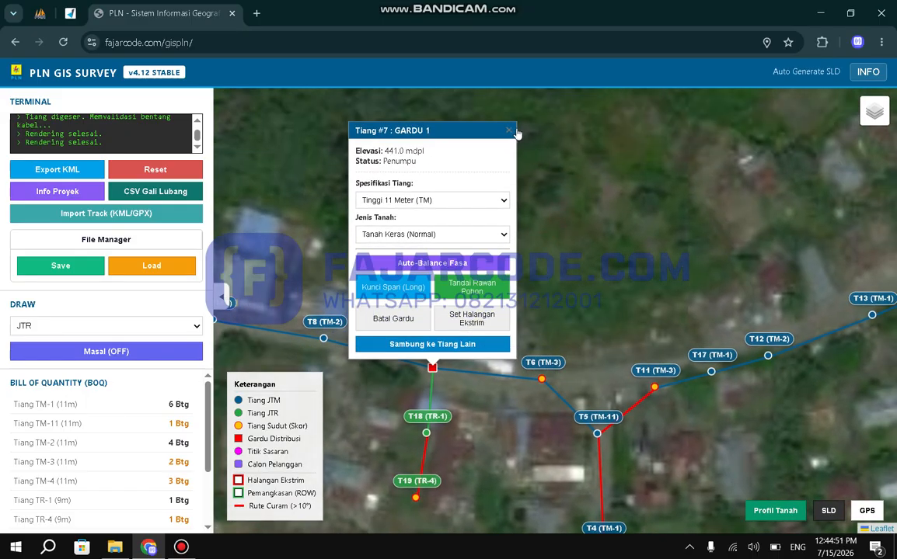
click(512, 132)
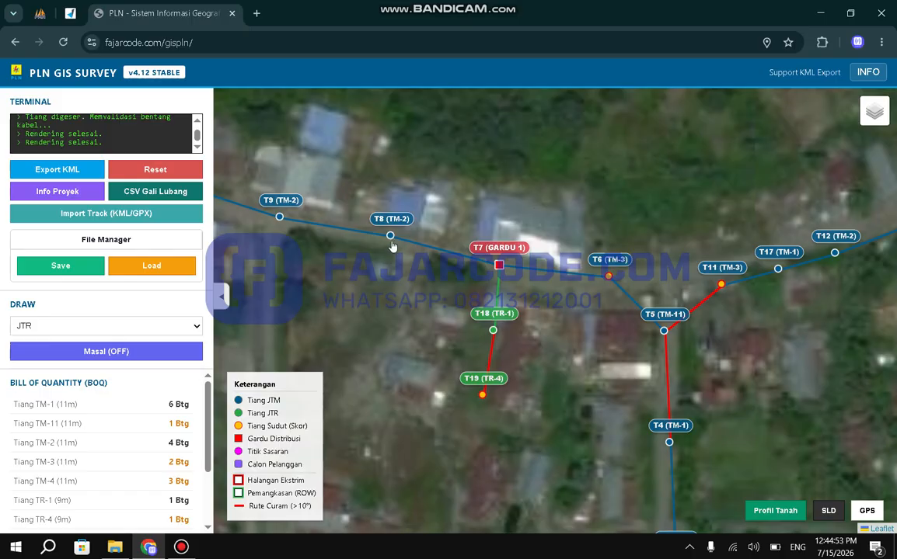
Review the available pole height specifications and soil types for pole T8.
click(392, 238)
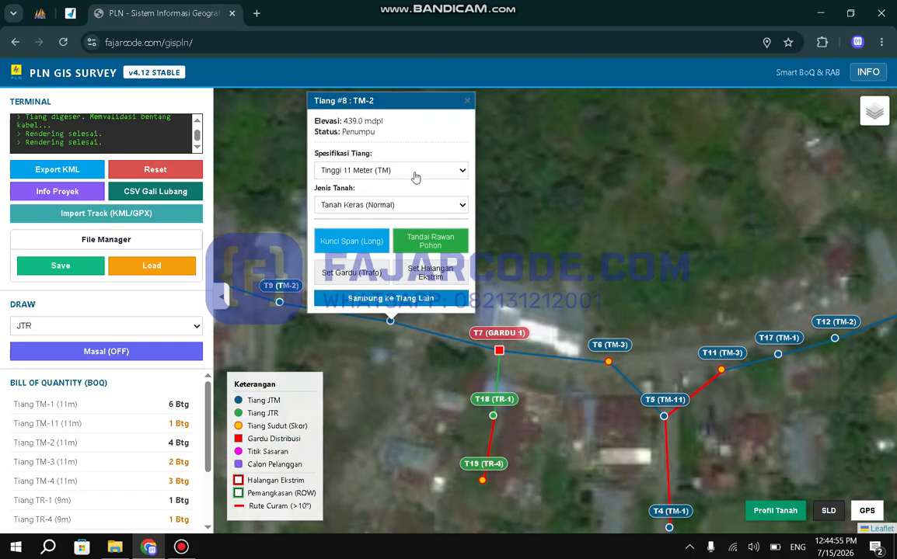
click(412, 171)
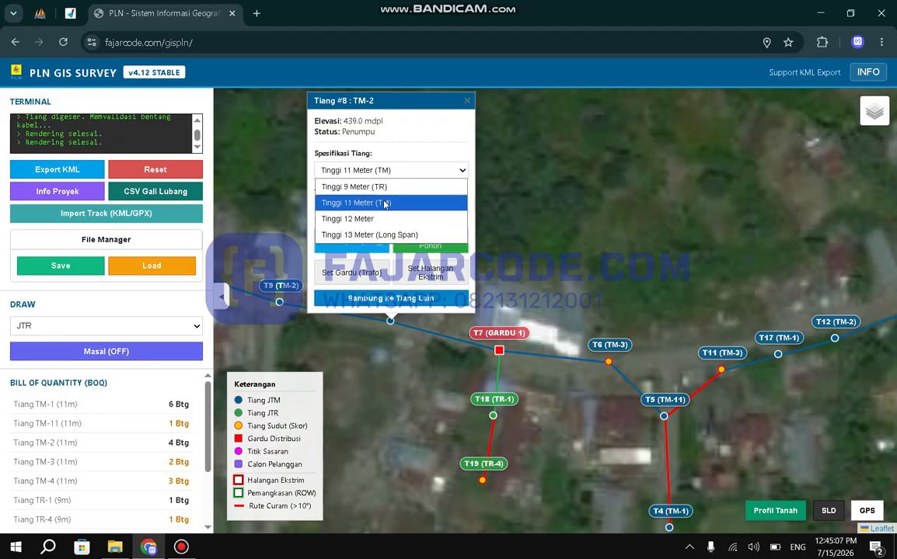
click(402, 172)
click(392, 205)
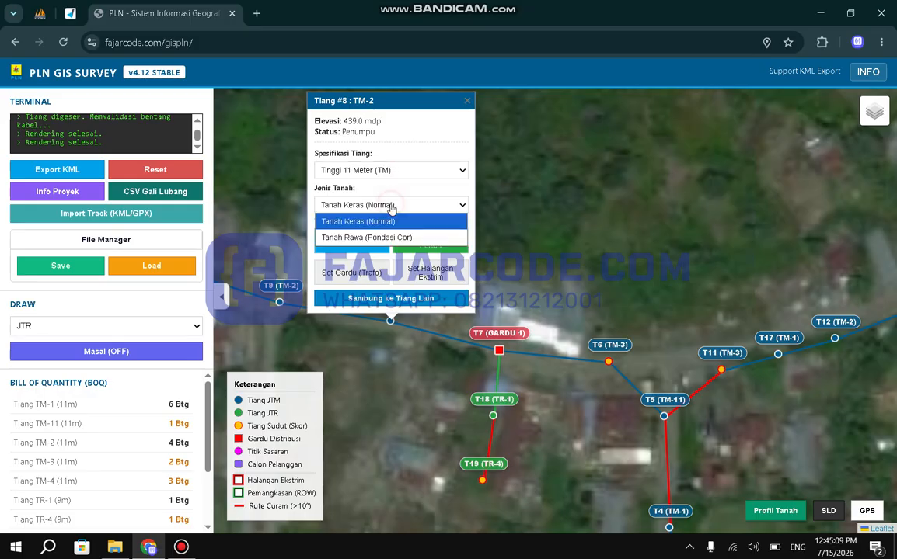